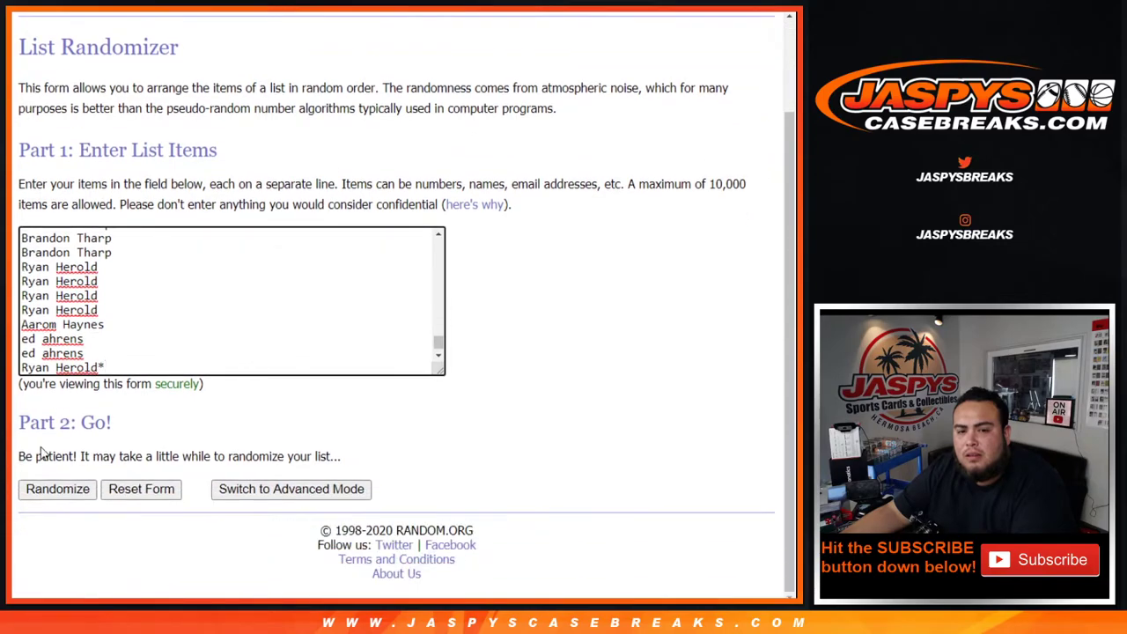
Step: Randomize the list of customer names nine times
{"action": "left_click", "coordinate": [56, 490]}
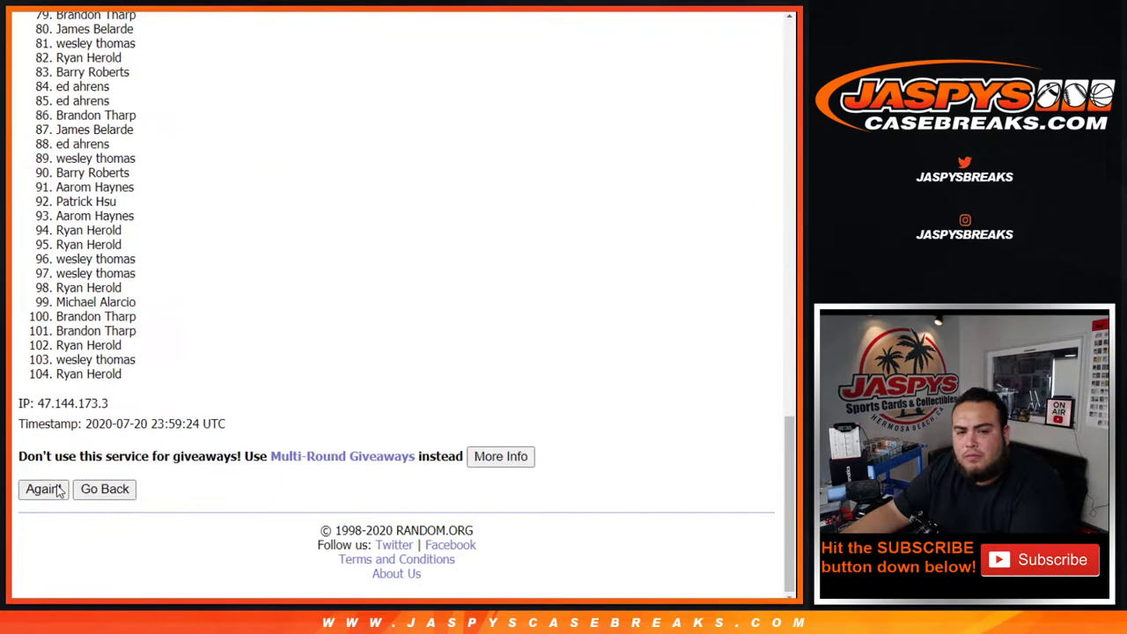
{"action": "left_click", "coordinate": [42, 490]}
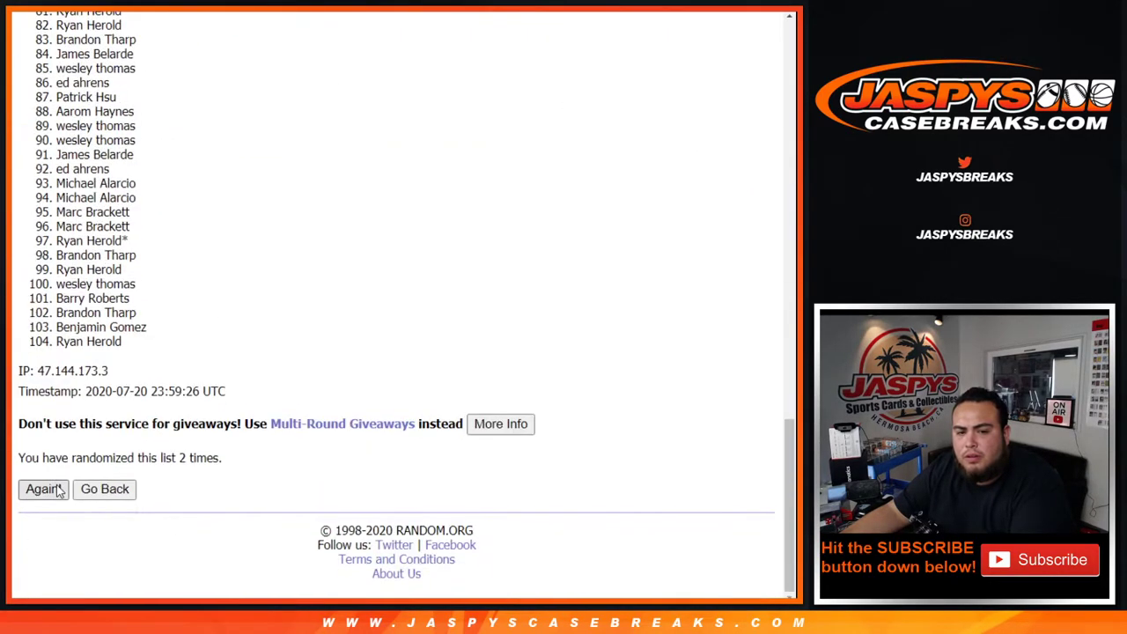
{"action": "left_click", "coordinate": [58, 490]}
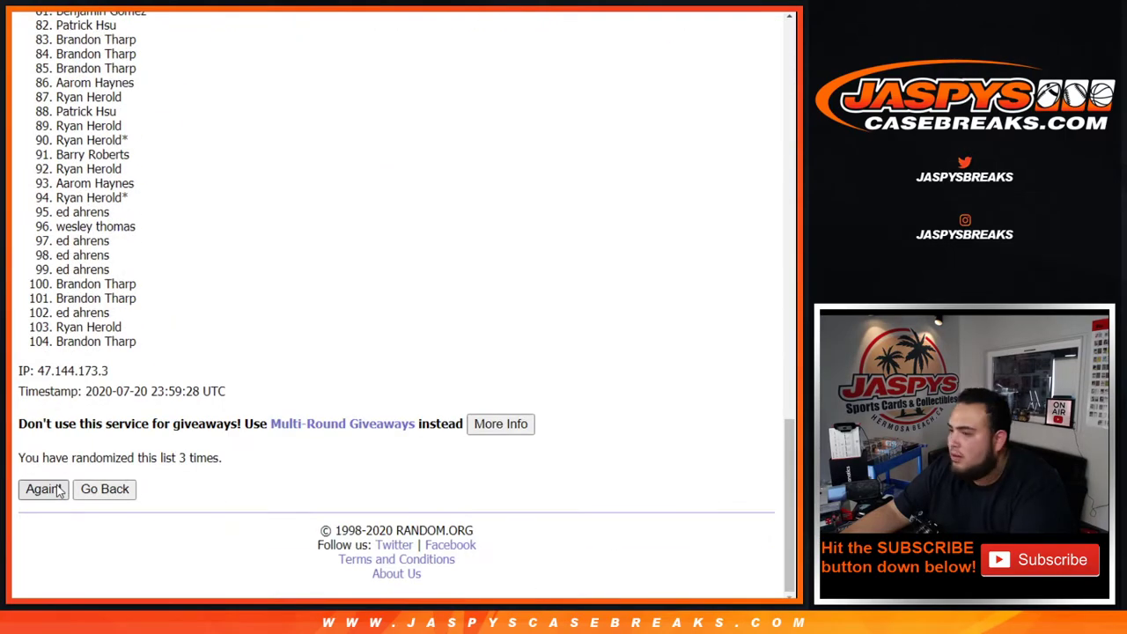
{"action": "left_click", "coordinate": [58, 491]}
{"action": "left_click", "coordinate": [58, 491]}
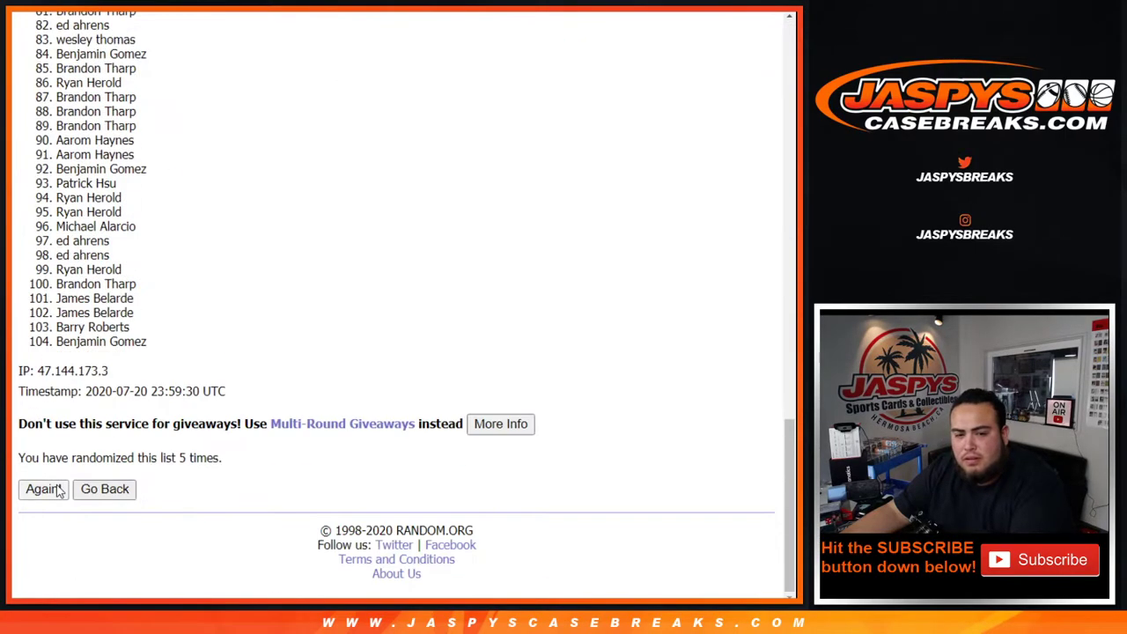
{"action": "left_click", "coordinate": [58, 490]}
{"action": "left_click", "coordinate": [43, 489]}
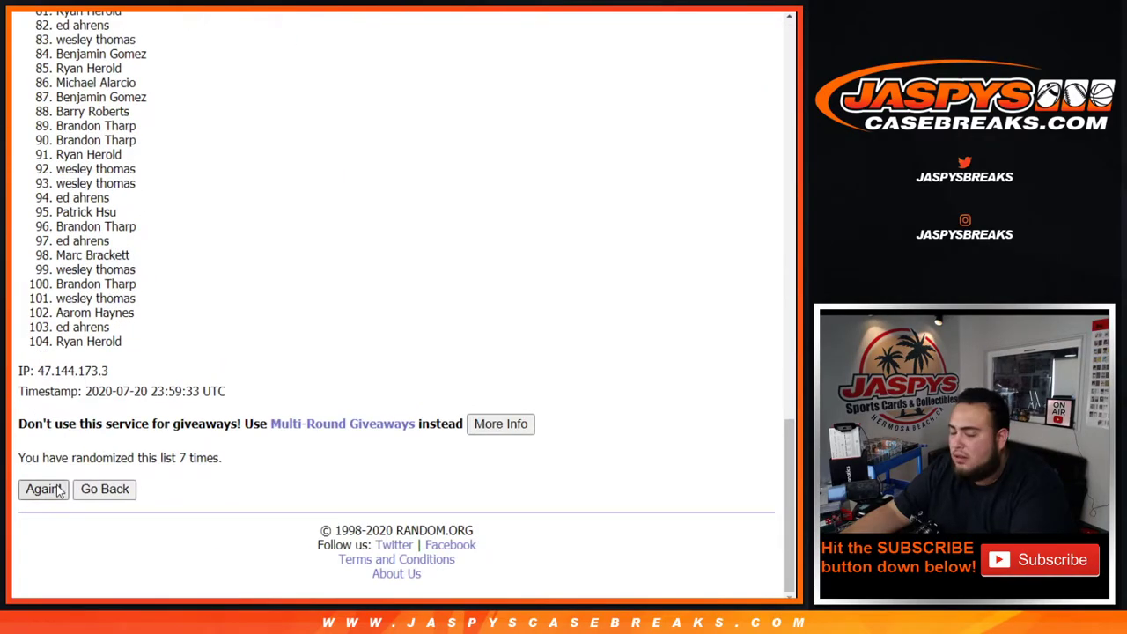
{"action": "left_click", "coordinate": [58, 490]}
{"action": "left_click", "coordinate": [56, 489]}
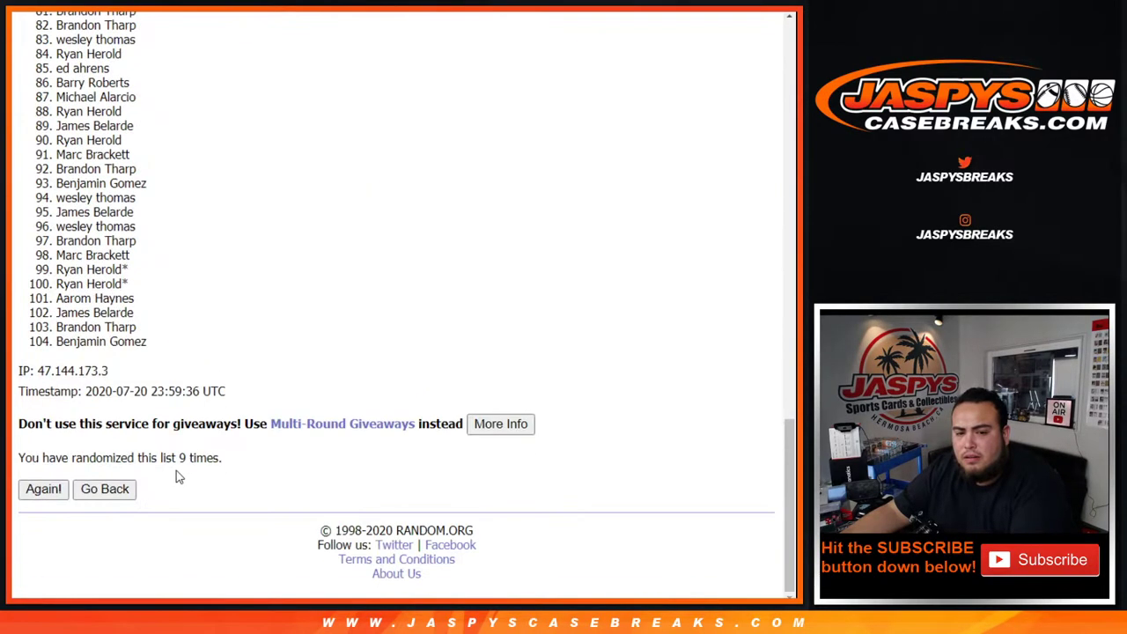
{"action": "left_click_drag", "start_coordinate": [178, 476], "coordinate": [239, 456]}
Step: Copy all 104 randomized customer names into column A of the empty break spreadsheet, starting at A1
{"action": "key", "text": "ctrl+Tab"}
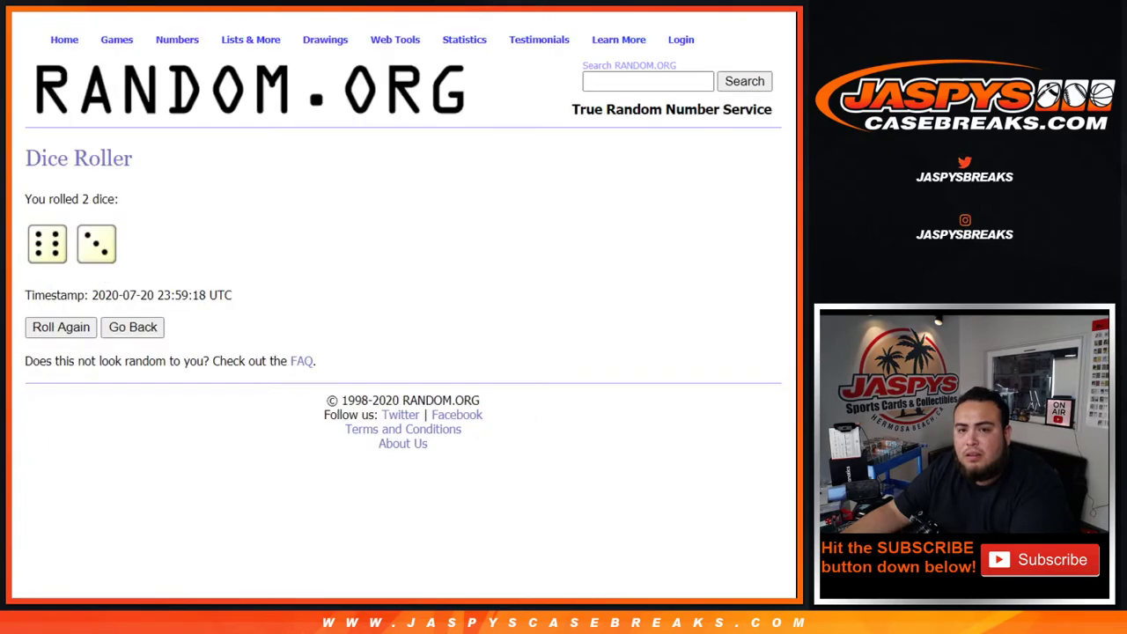
{"action": "key", "text": "ctrl+Tab"}
{"action": "scroll", "coordinate": [156, 440], "scroll_direction": "up", "scroll_amount": 15}
{"action": "left_click_drag", "start_coordinate": [40, 222], "coordinate": [186, 342]}
{"action": "key", "text": "ctrl+c"}
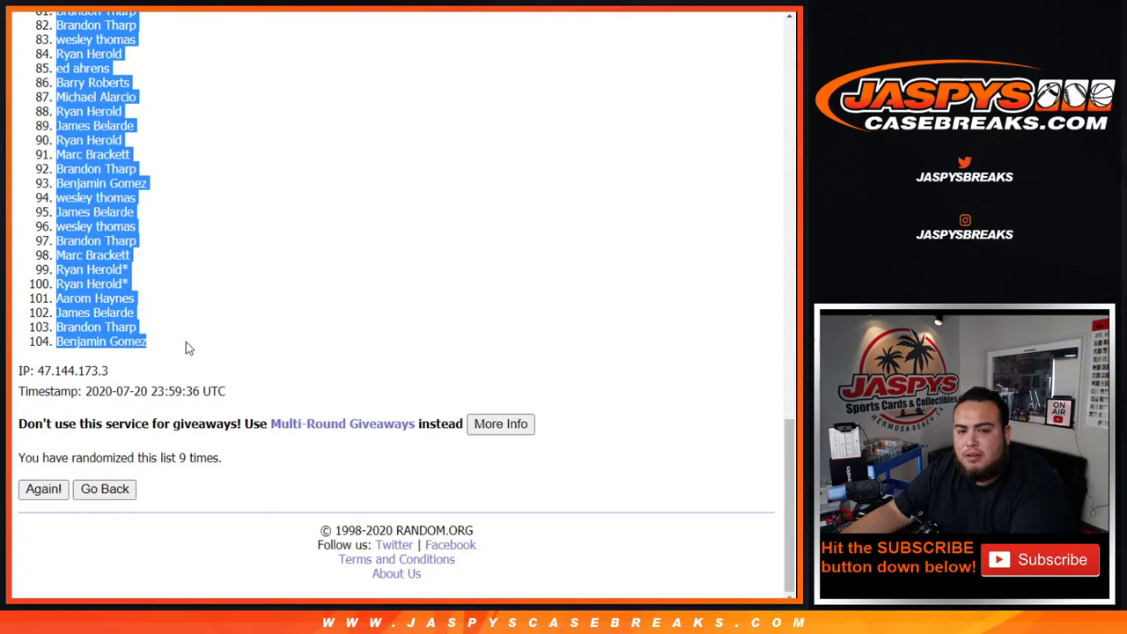
{"action": "key", "text": "ctrl+Tab"}
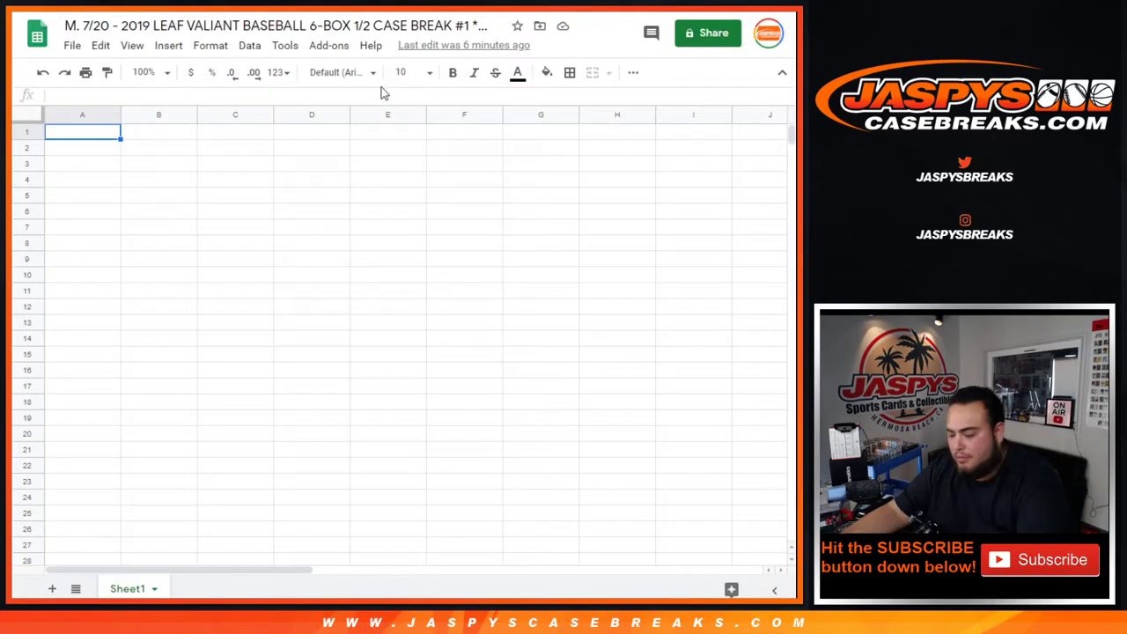
{"action": "key", "text": "ctrl+v"}
Step: Randomize the list of baseball players in the other List Randomizer page nine times
{"action": "key", "text": "ctrl+Tab"}
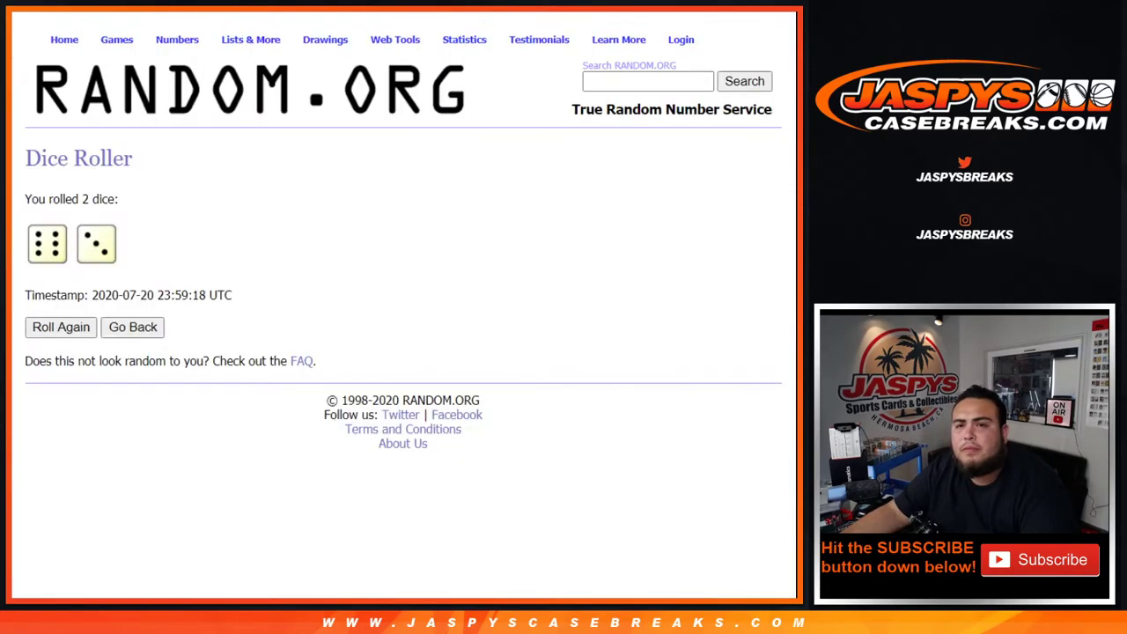
{"action": "key", "text": "ctrl+Tab"}
{"action": "key", "text": "ctrl+Tab"}
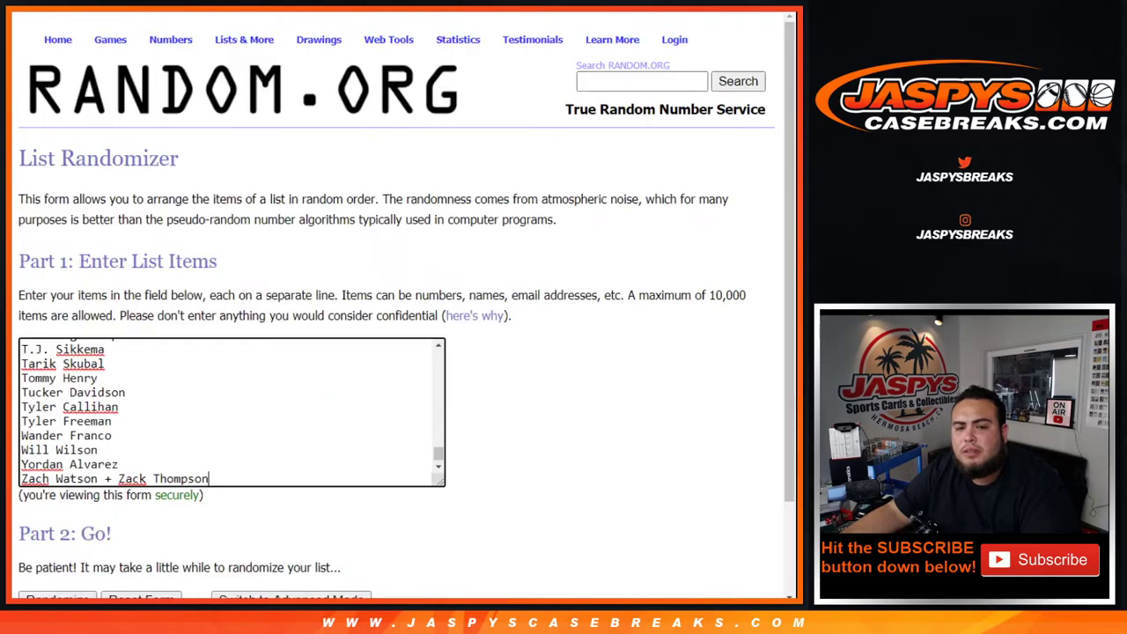
{"action": "scroll", "coordinate": [63, 476], "scroll_direction": "down", "scroll_amount": 3}
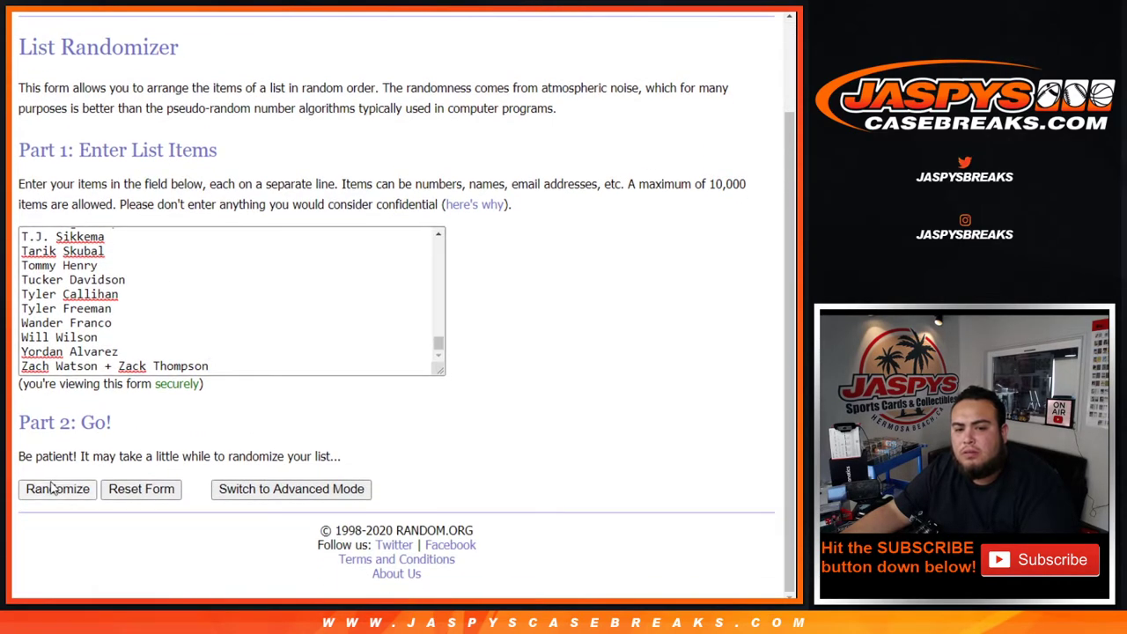
{"action": "left_click", "coordinate": [52, 489]}
{"action": "scroll", "coordinate": [52, 488], "scroll_direction": "down", "scroll_amount": 15}
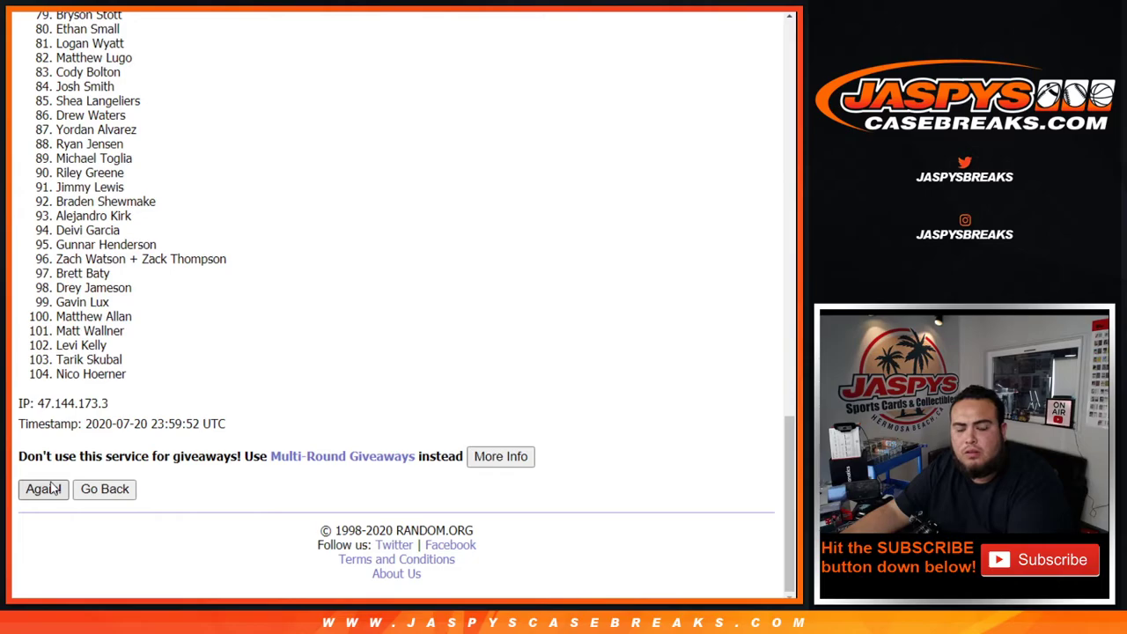
{"action": "left_click", "coordinate": [53, 488]}
{"action": "scroll", "coordinate": [53, 489], "scroll_direction": "down", "scroll_amount": 15}
{"action": "left_click", "coordinate": [53, 489]}
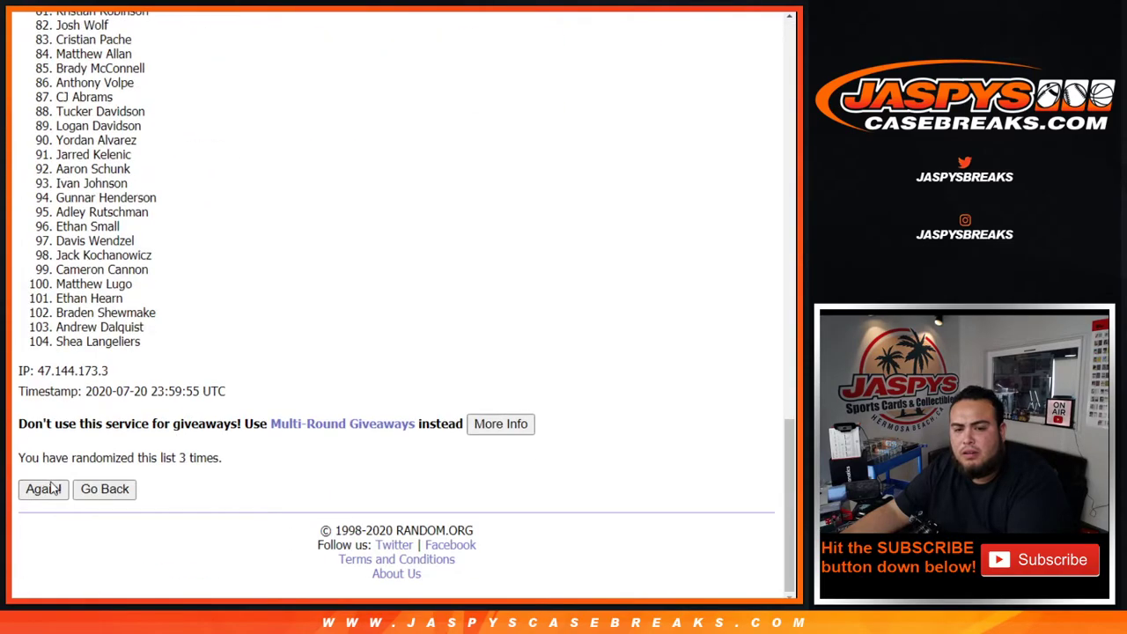
{"action": "left_click", "coordinate": [53, 489]}
{"action": "left_click", "coordinate": [53, 489]}
{"action": "left_click", "coordinate": [53, 488]}
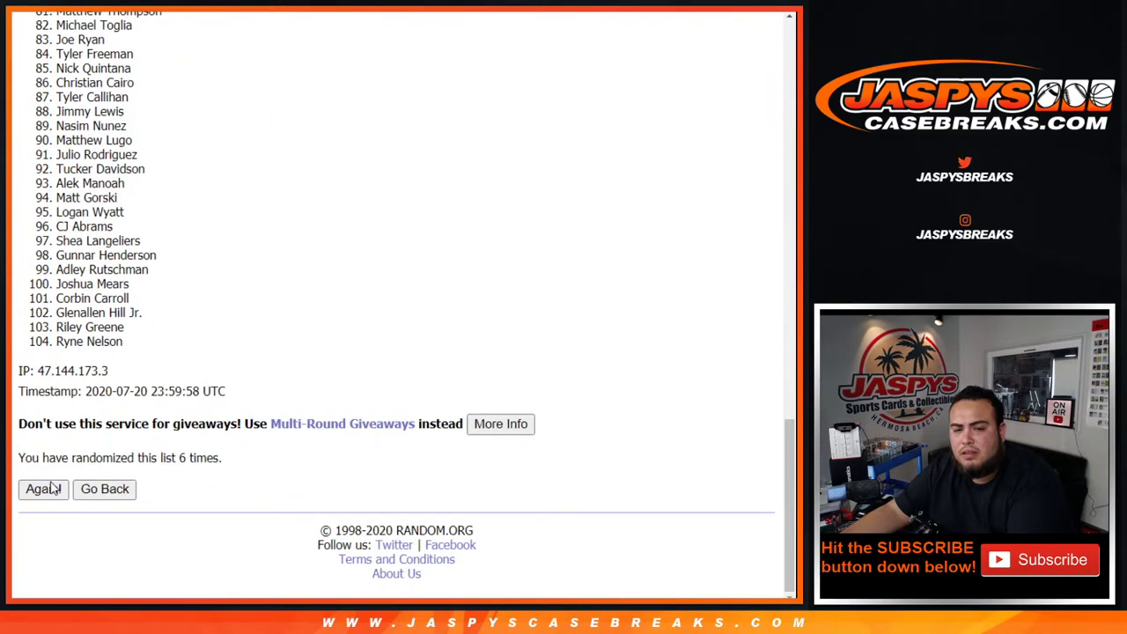
{"action": "left_click", "coordinate": [53, 489]}
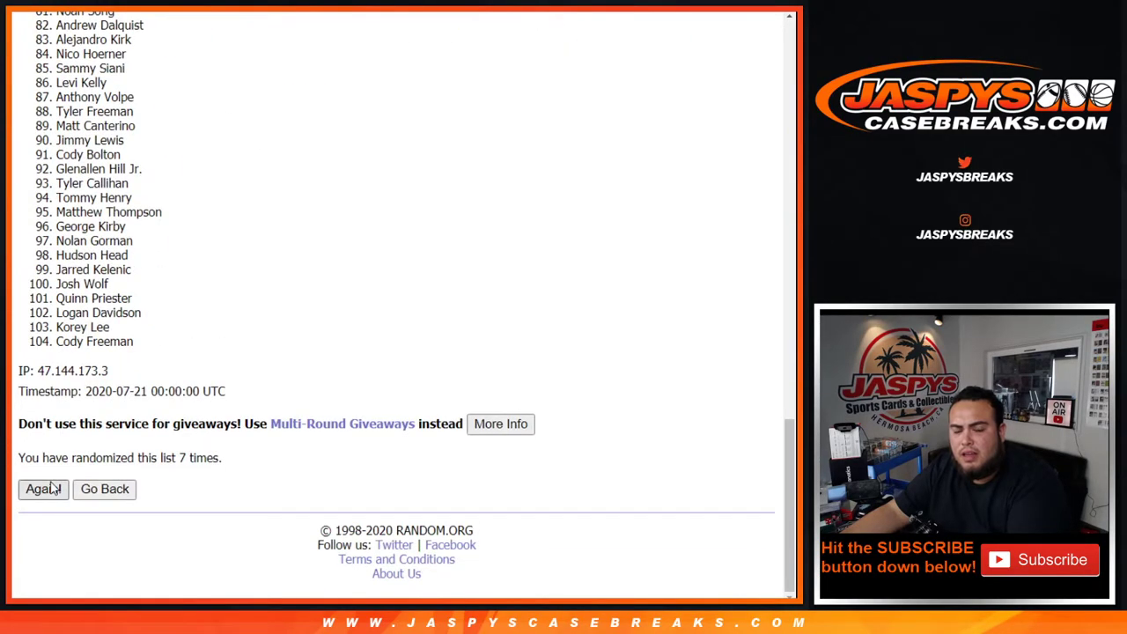
{"action": "left_click", "coordinate": [53, 488]}
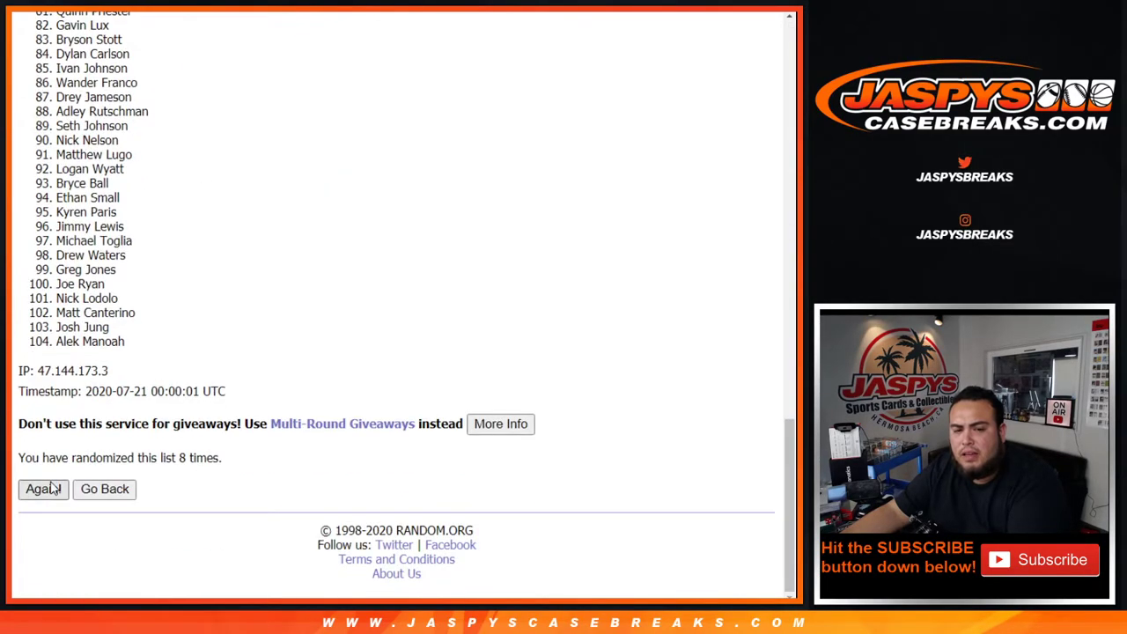
{"action": "left_click", "coordinate": [44, 489]}
{"action": "left_click_drag", "start_coordinate": [177, 457], "coordinate": [247, 451]}
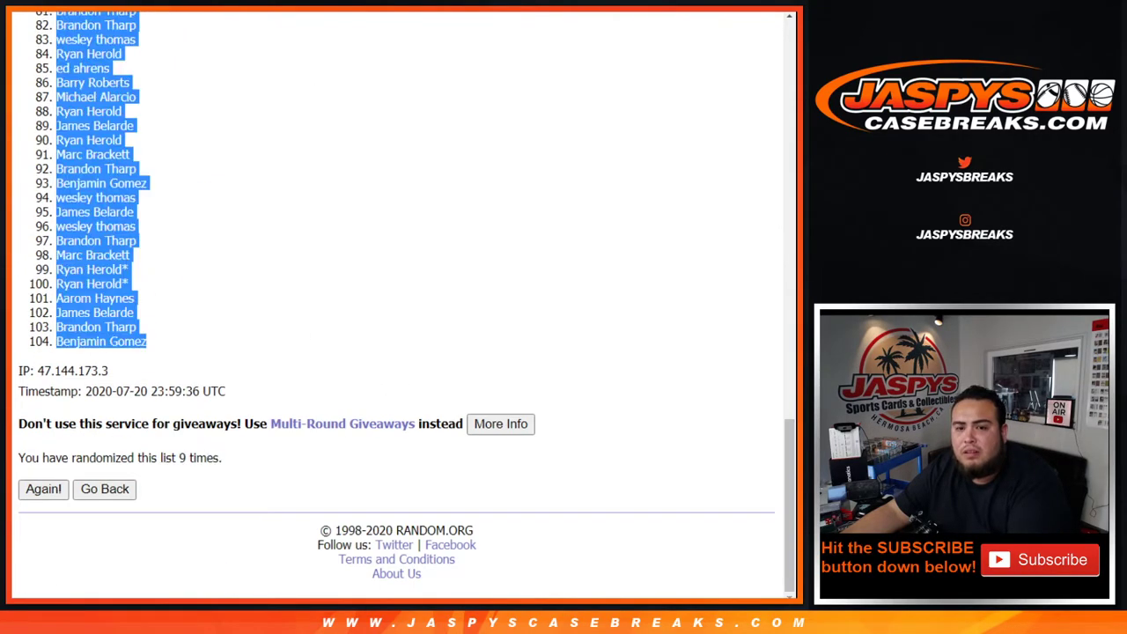
Step: Copy the whole randomized player list into column B of the spreadsheet, starting at B1 beside the customer names
{"action": "scroll", "coordinate": [251, 373], "scroll_direction": "up", "scroll_amount": 15}
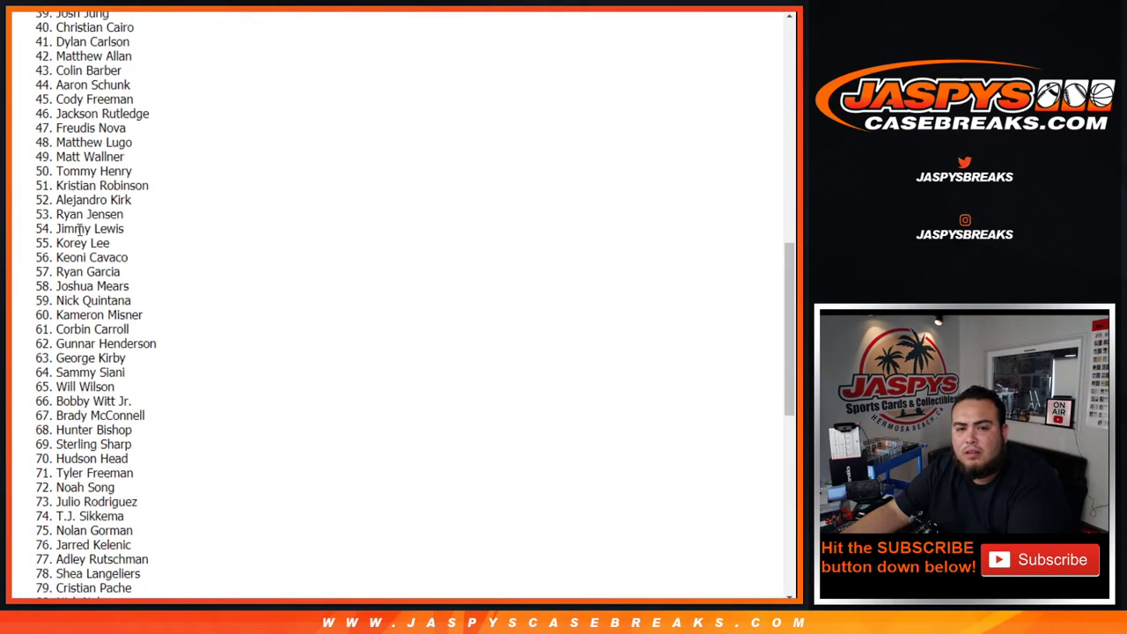
{"action": "scroll", "coordinate": [202, 234], "scroll_direction": "down", "scroll_amount": 15}
{"action": "left_click_drag", "start_coordinate": [48, 231], "coordinate": [195, 349]}
{"action": "key", "text": "ctrl+c"}
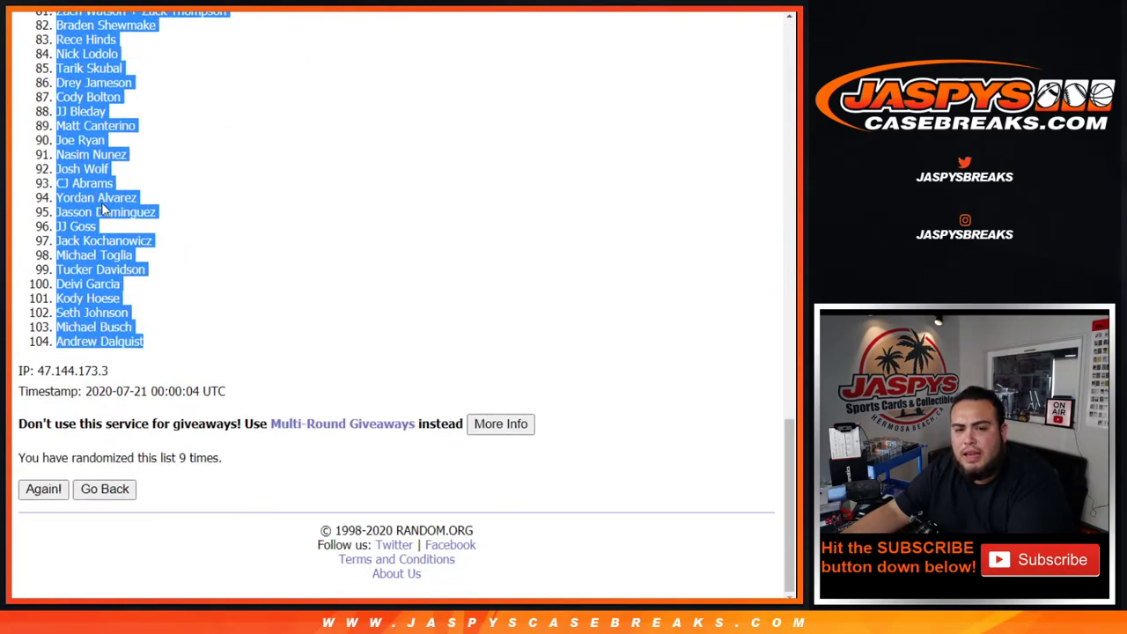
{"action": "key", "text": "ctrl+Tab"}
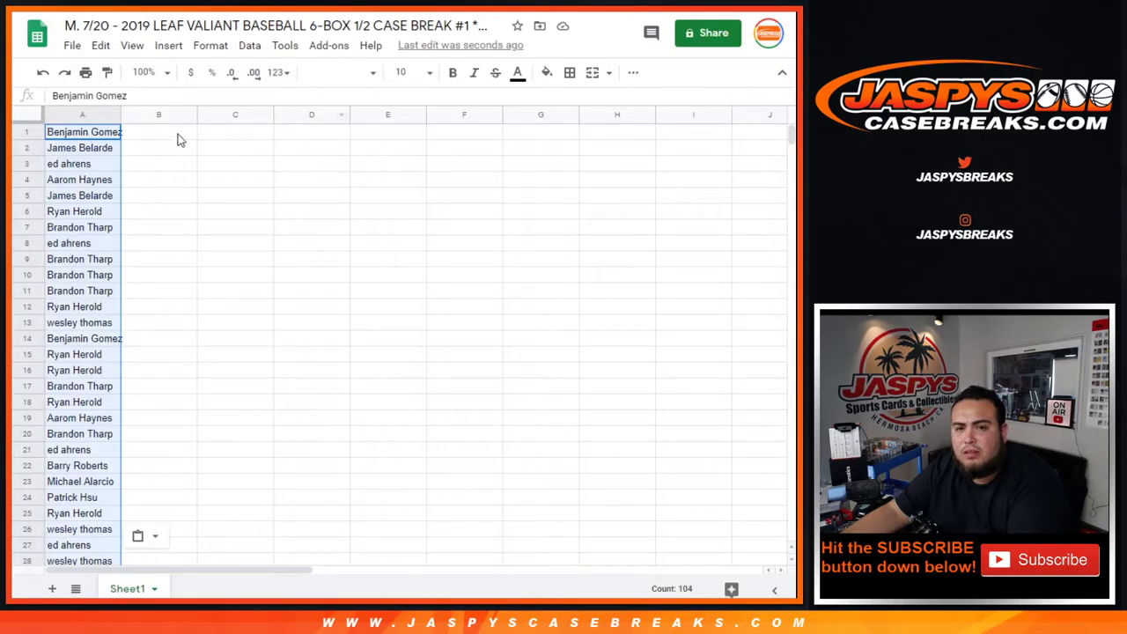
{"action": "left_click", "coordinate": [176, 134]}
{"action": "key", "text": "ctrl+v"}
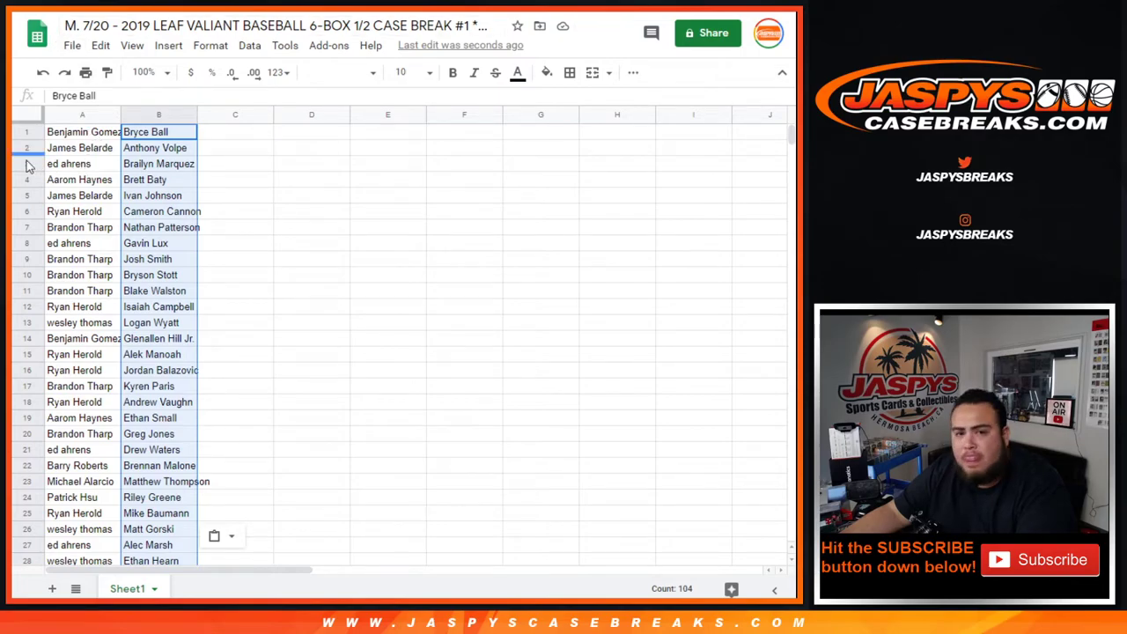
Step: Set the font size of the whole sheet to 12 and widen columns A and B to fit the names
{"action": "left_click", "coordinate": [29, 114]}
{"action": "left_click", "coordinate": [401, 73]}
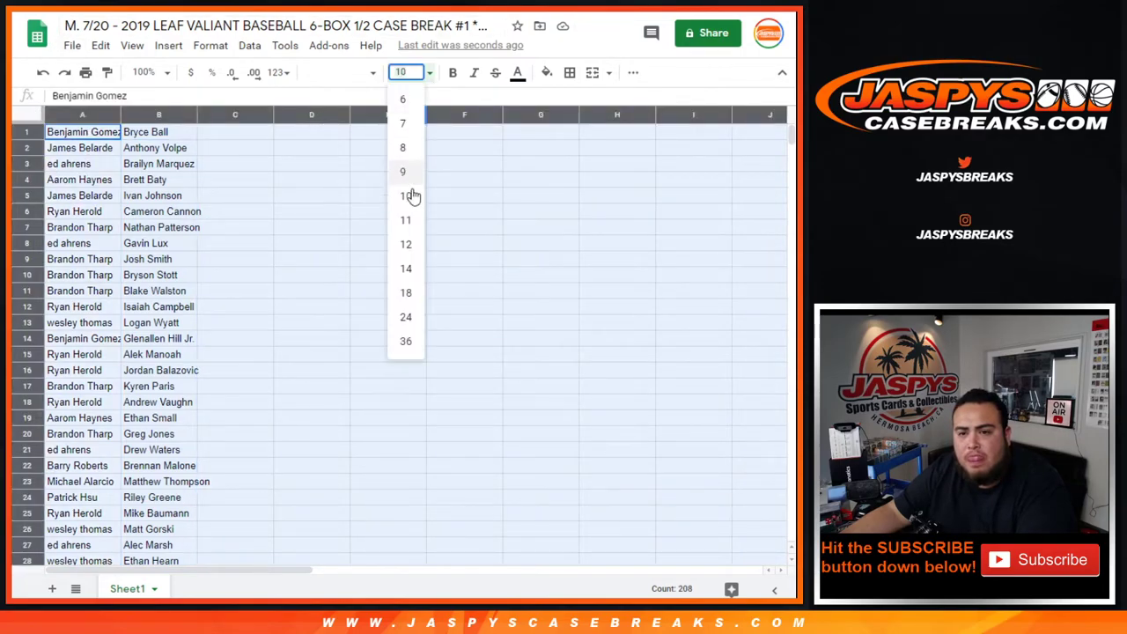
{"action": "left_click", "coordinate": [409, 222]}
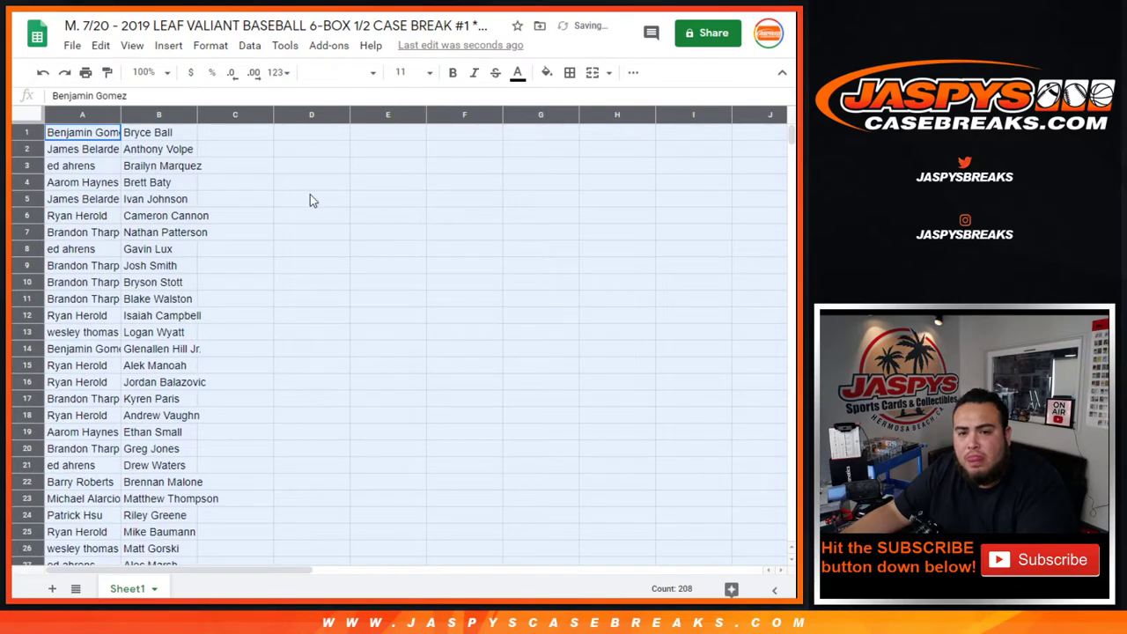
{"action": "left_click", "coordinate": [401, 72]}
{"action": "left_click", "coordinate": [410, 222]}
{"action": "left_click", "coordinate": [414, 72]}
{"action": "left_click", "coordinate": [411, 244]}
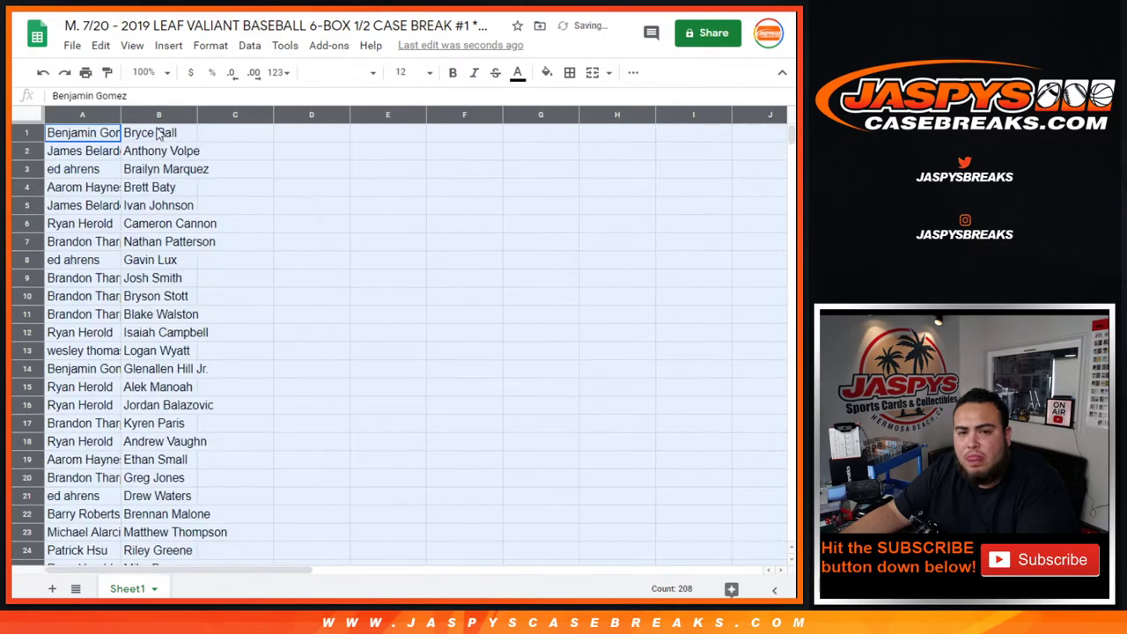
{"action": "double_click", "coordinate": [121, 114]}
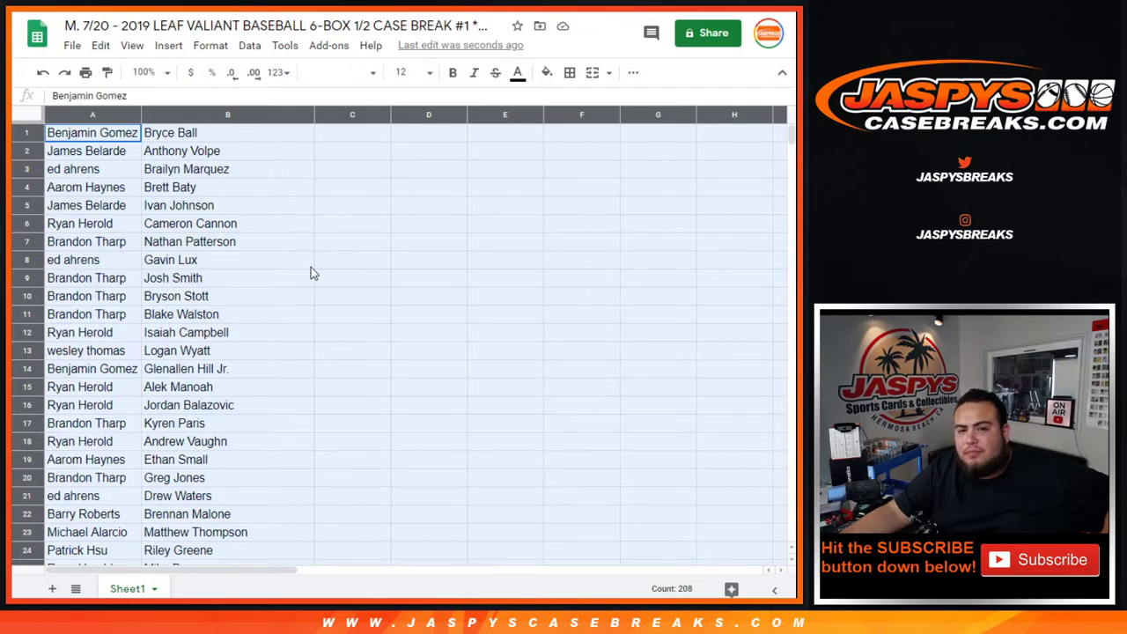
Step: Check the paired list down to its last row, then sort the sheet A → Z by the customer names in column A
{"action": "scroll", "coordinate": [311, 272], "scroll_direction": "down", "scroll_amount": 7}
{"action": "scroll", "coordinate": [311, 271], "scroll_direction": "down", "scroll_amount": 20}
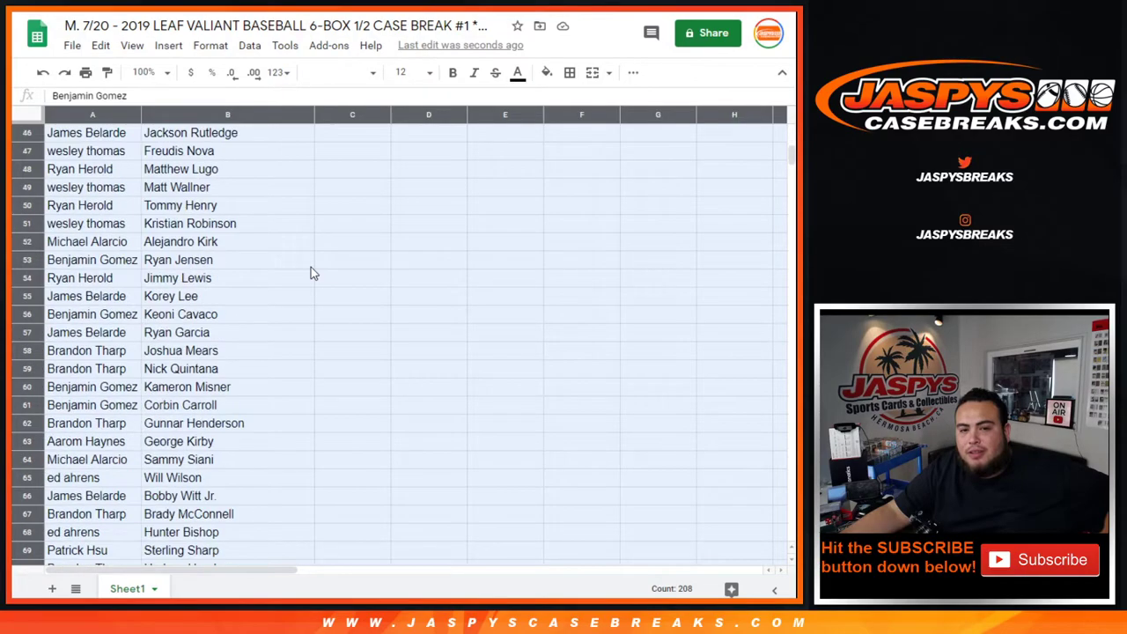
{"action": "scroll", "coordinate": [311, 274], "scroll_direction": "down", "scroll_amount": 2}
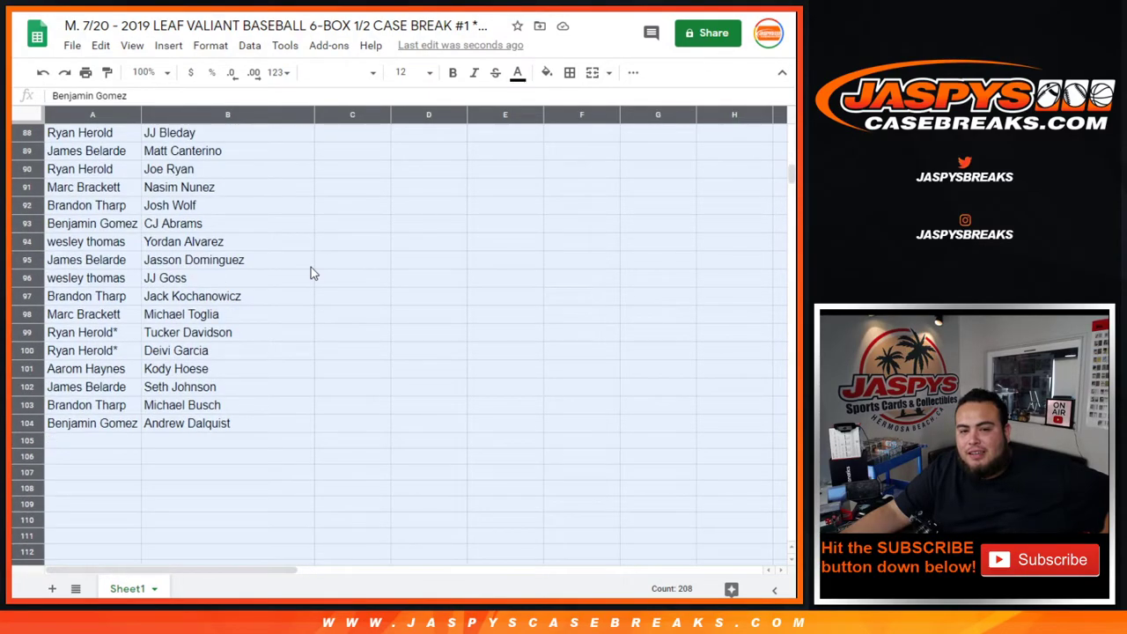
{"action": "scroll", "coordinate": [311, 273], "scroll_direction": "up", "scroll_amount": 20}
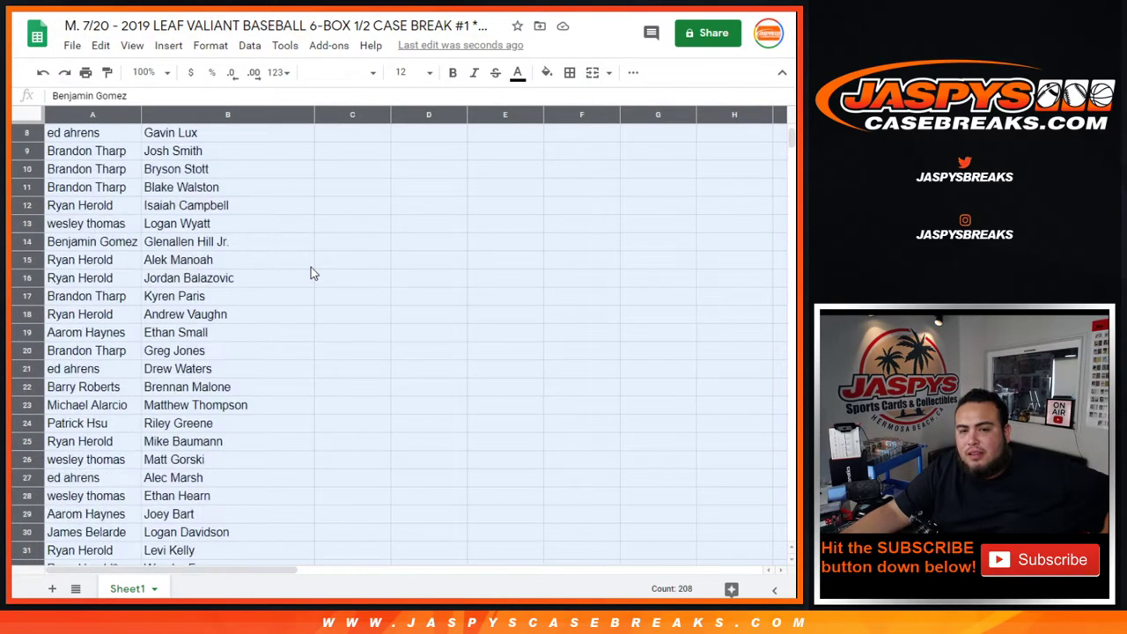
{"action": "left_click", "coordinate": [92, 151]}
{"action": "right_click", "coordinate": [132, 115]}
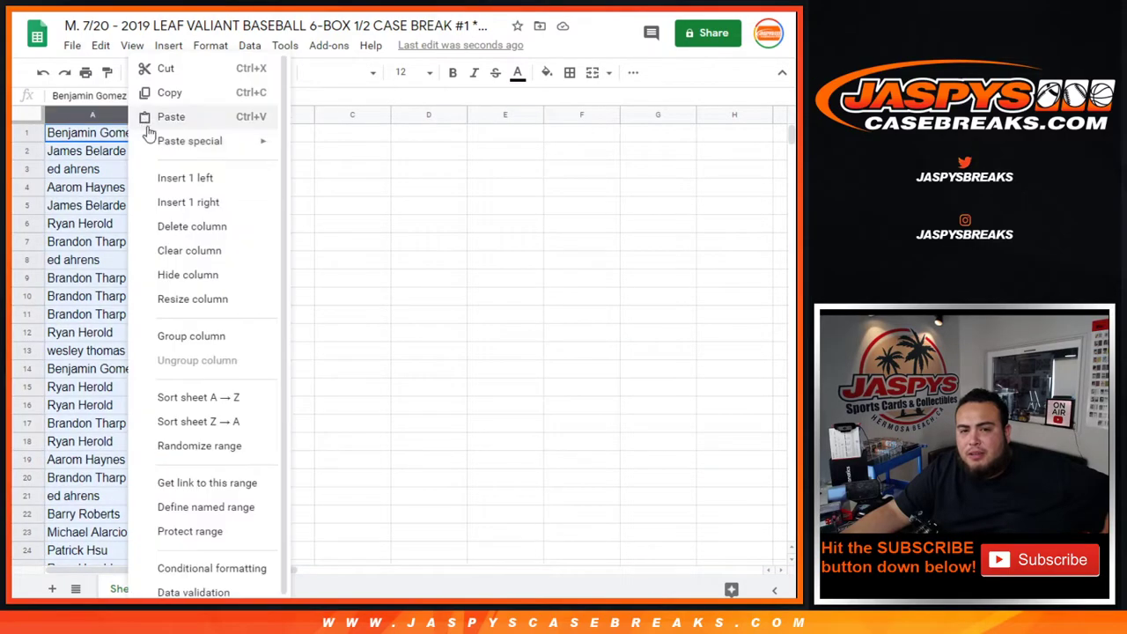
{"action": "left_click", "coordinate": [187, 399]}
Step: Review the first three customers' player assignments by selecting their blocks A1:B8, A9:B12 and A13:B20 one after another
{"action": "left_click_drag", "start_coordinate": [108, 137], "coordinate": [308, 262]}
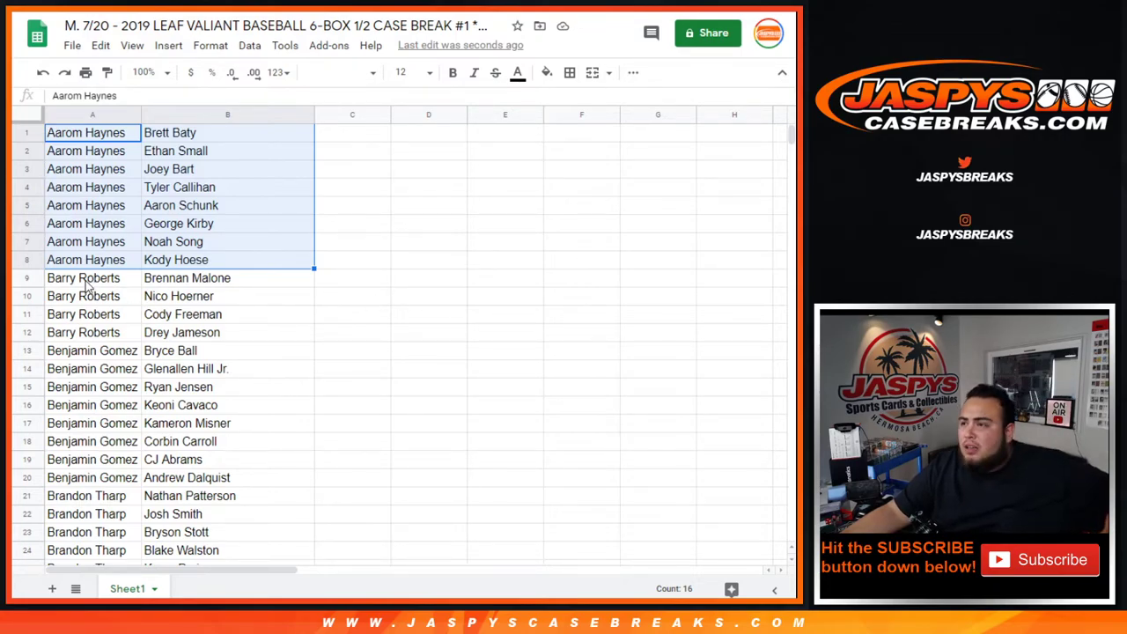
{"action": "left_click_drag", "start_coordinate": [86, 280], "coordinate": [211, 332]}
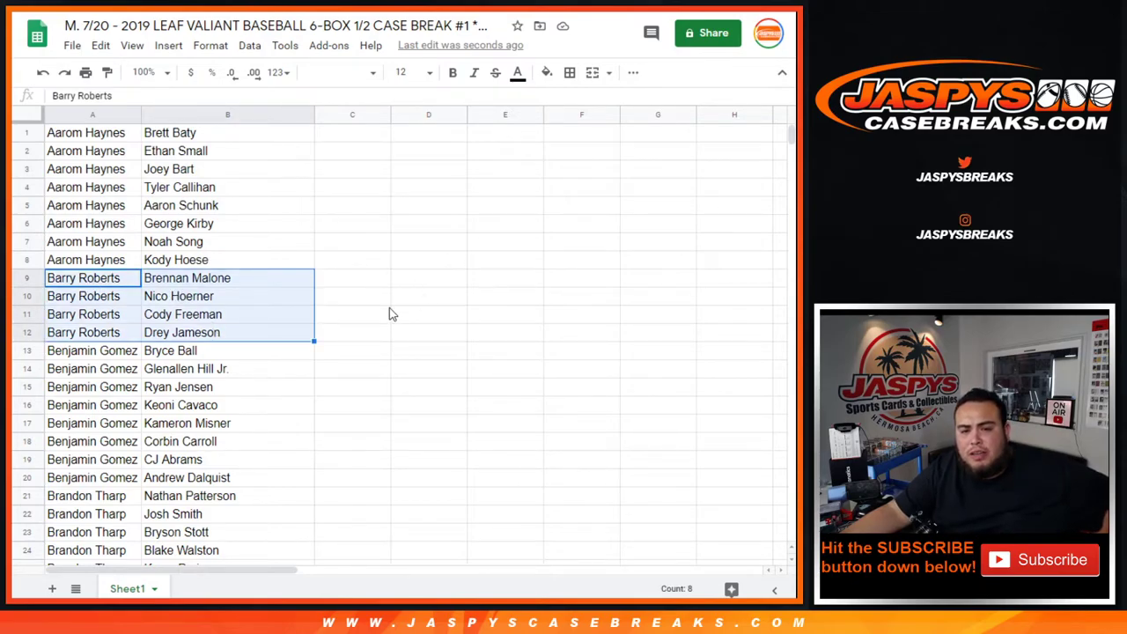
{"action": "scroll", "coordinate": [364, 290], "scroll_direction": "down", "scroll_amount": 1}
{"action": "scroll", "coordinate": [241, 280], "scroll_direction": "down", "scroll_amount": 1}
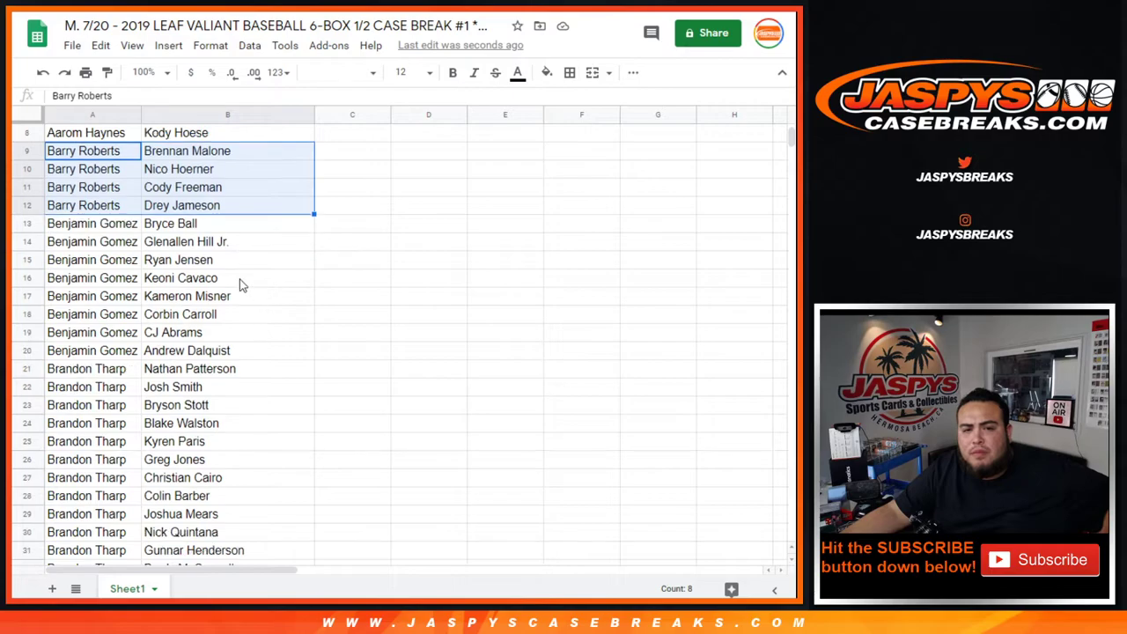
{"action": "left_click_drag", "start_coordinate": [114, 227], "coordinate": [217, 355]}
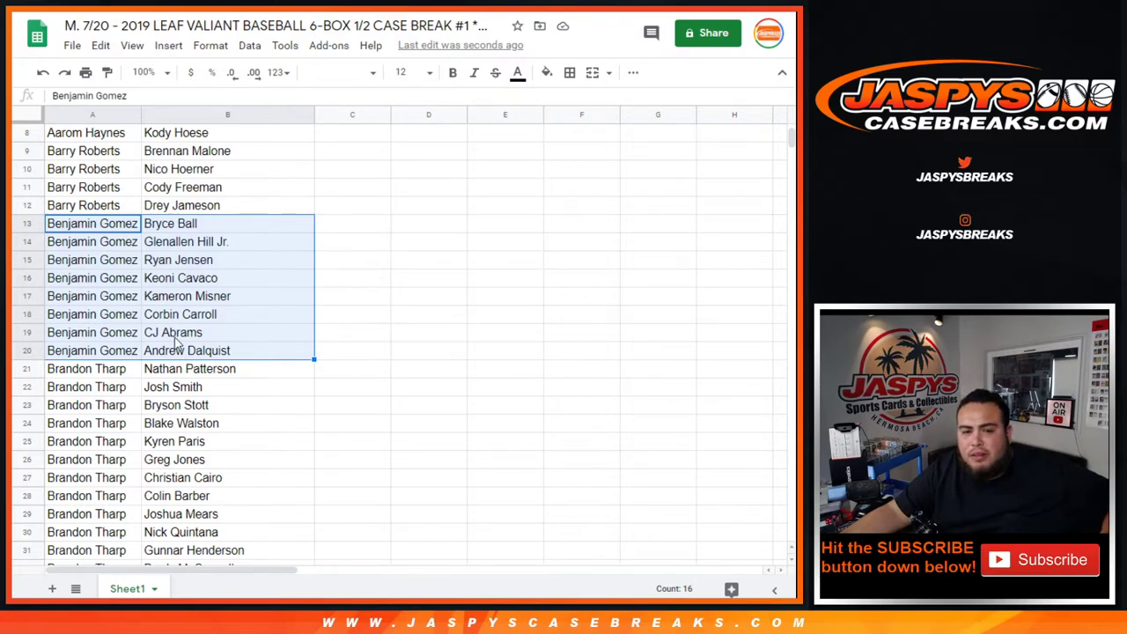
Step: Review the next three customers' assigned players by selecting A21:B40, A41:B48 and A49:B60 in turn
{"action": "scroll", "coordinate": [358, 314], "scroll_direction": "down", "scroll_amount": 3}
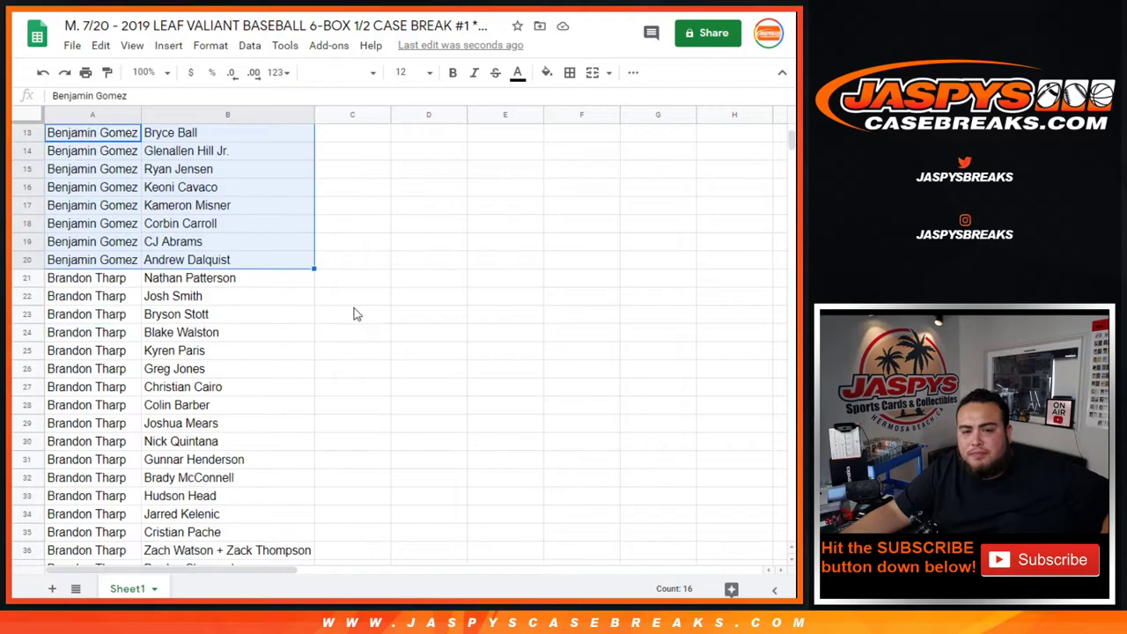
{"action": "left_click_drag", "start_coordinate": [116, 248], "coordinate": [275, 503]}
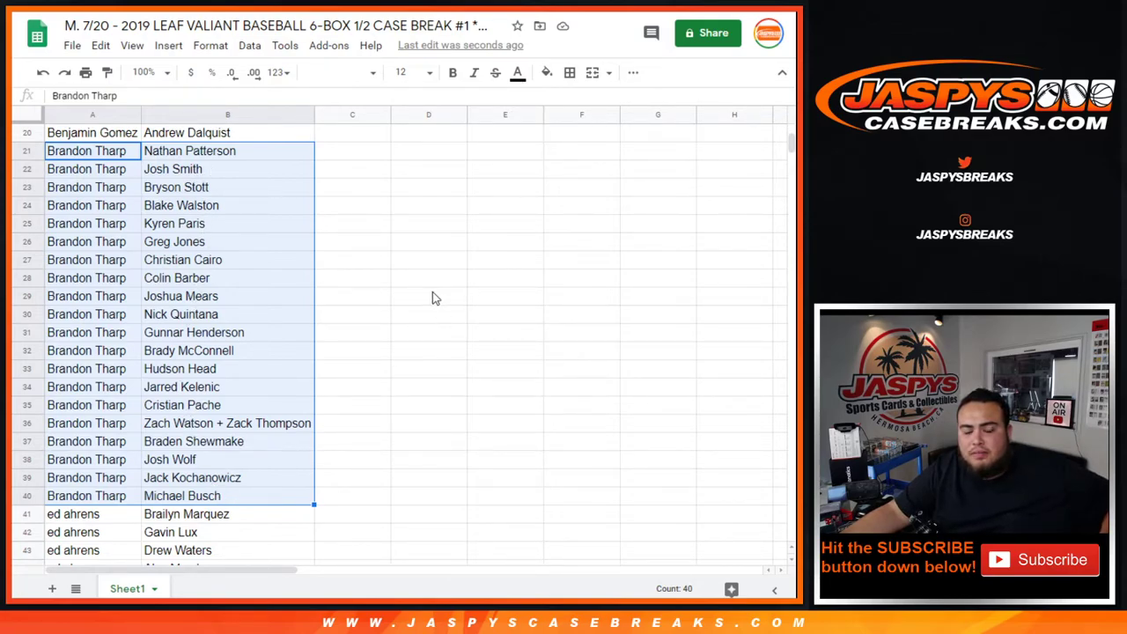
{"action": "scroll", "coordinate": [432, 298], "scroll_direction": "down", "scroll_amount": 5}
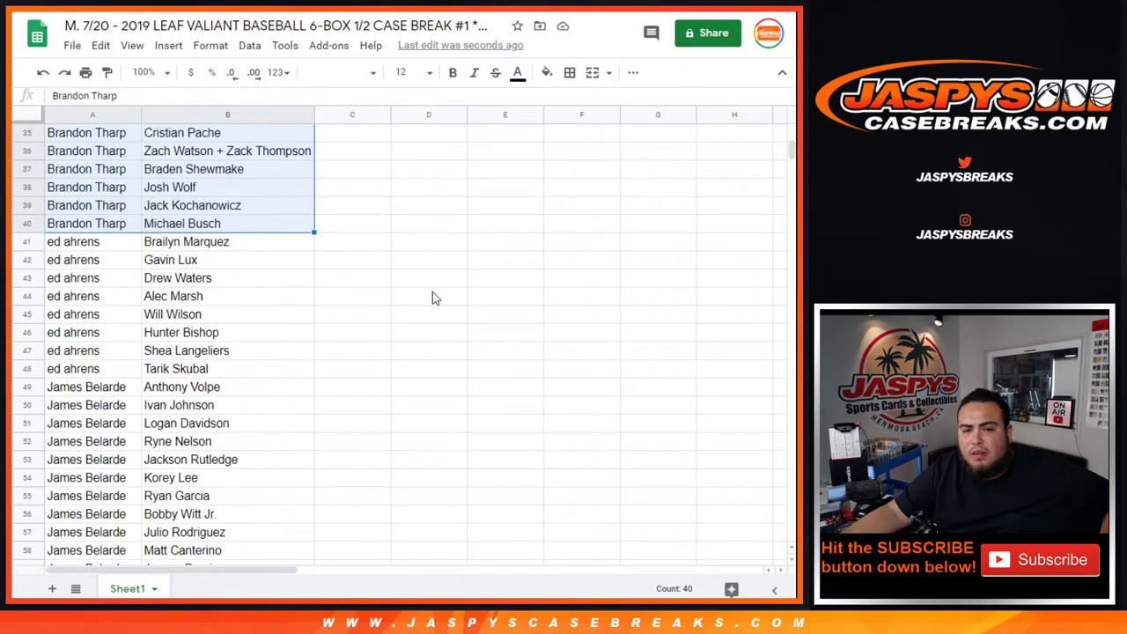
{"action": "left_click_drag", "start_coordinate": [97, 247], "coordinate": [314, 337]}
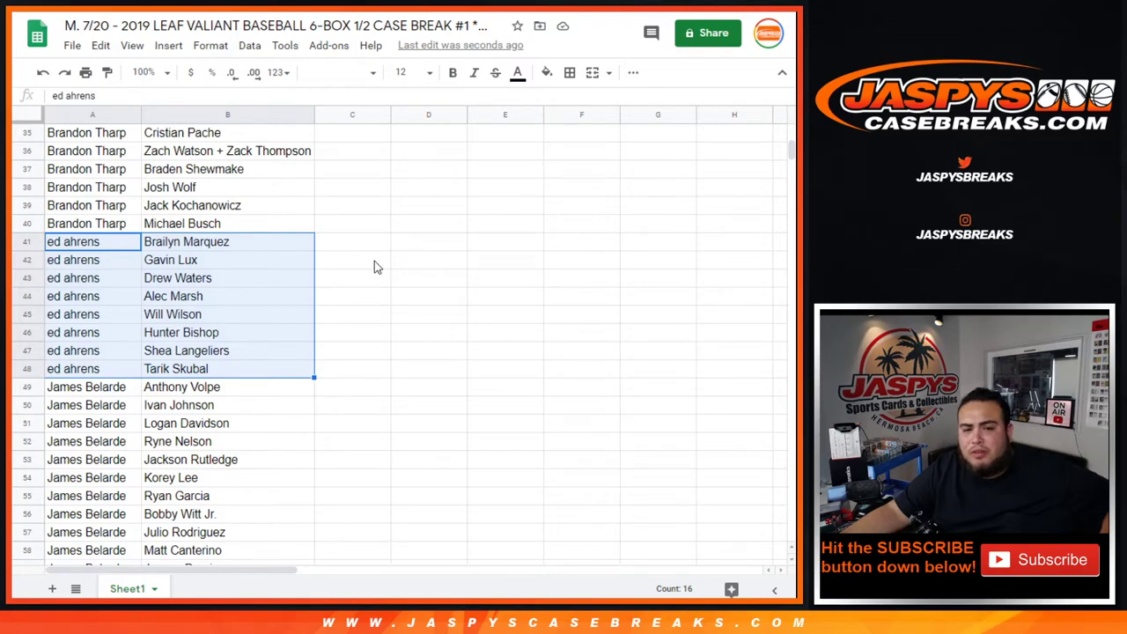
{"action": "scroll", "coordinate": [374, 265], "scroll_direction": "down", "scroll_amount": 3}
{"action": "left_click_drag", "start_coordinate": [123, 264], "coordinate": [269, 458]}
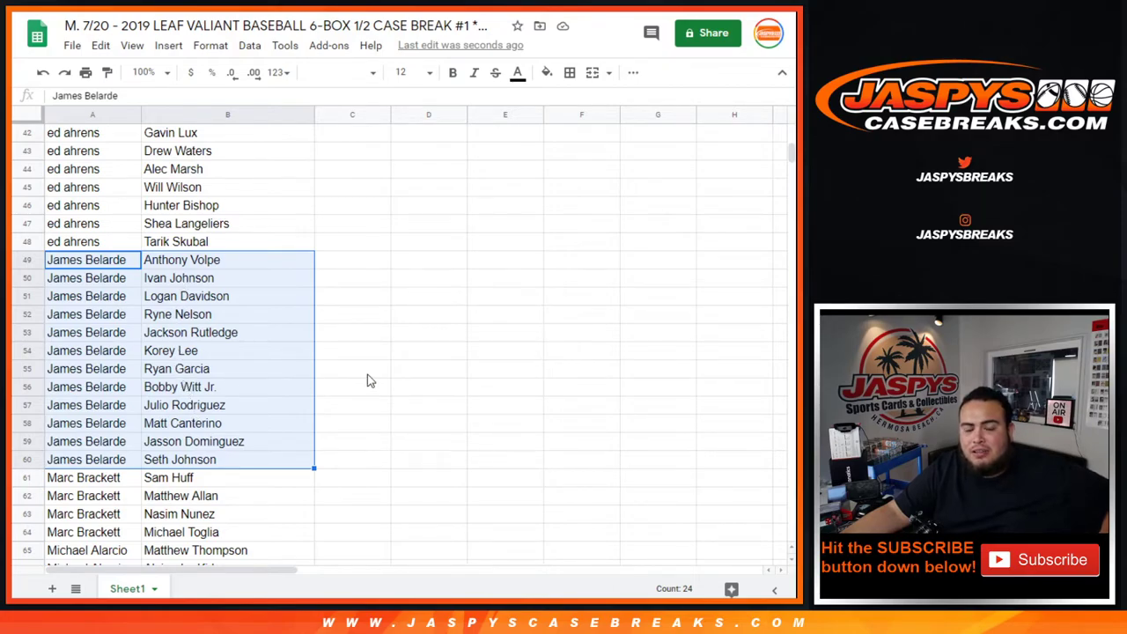
Step: Review the three four-row customer blocks by selecting A61:B64, A65:B68 and A69:B72 in turn
{"action": "scroll", "coordinate": [377, 313], "scroll_direction": "down", "scroll_amount": 3}
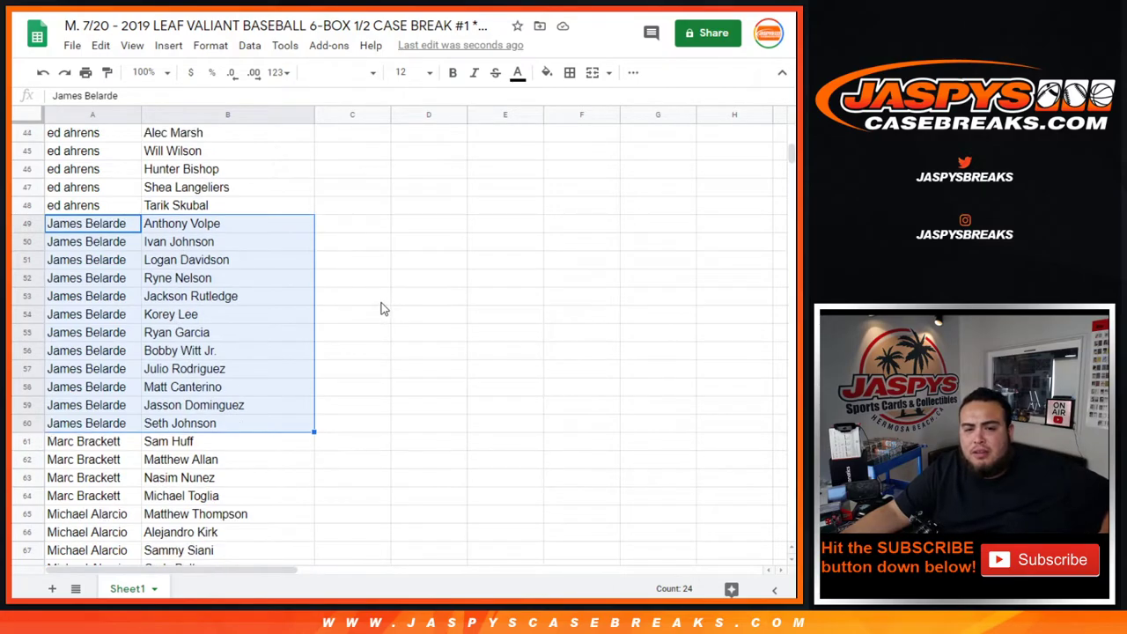
{"action": "left_click_drag", "start_coordinate": [94, 352], "coordinate": [220, 407]}
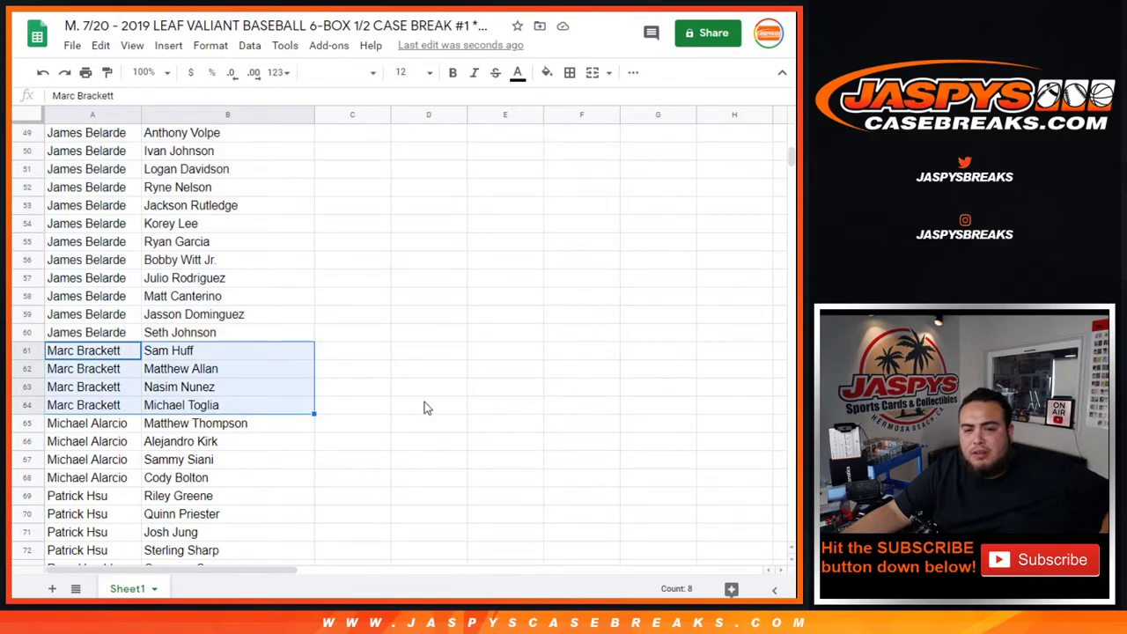
{"action": "scroll", "coordinate": [381, 400], "scroll_direction": "down", "scroll_amount": 4}
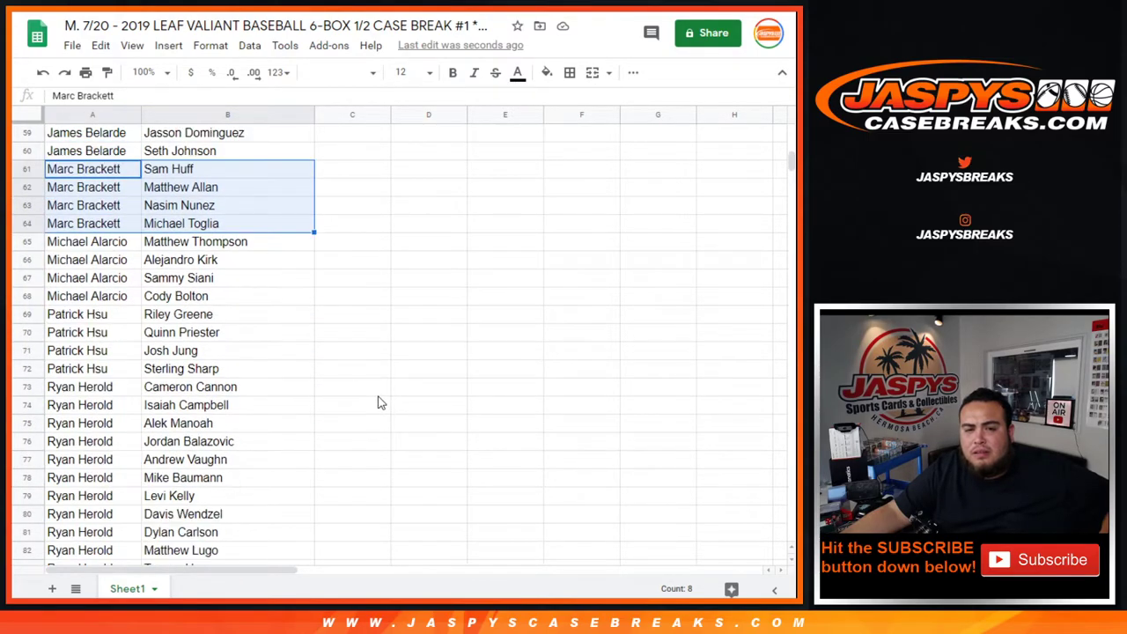
{"action": "left_click_drag", "start_coordinate": [86, 247], "coordinate": [219, 296]}
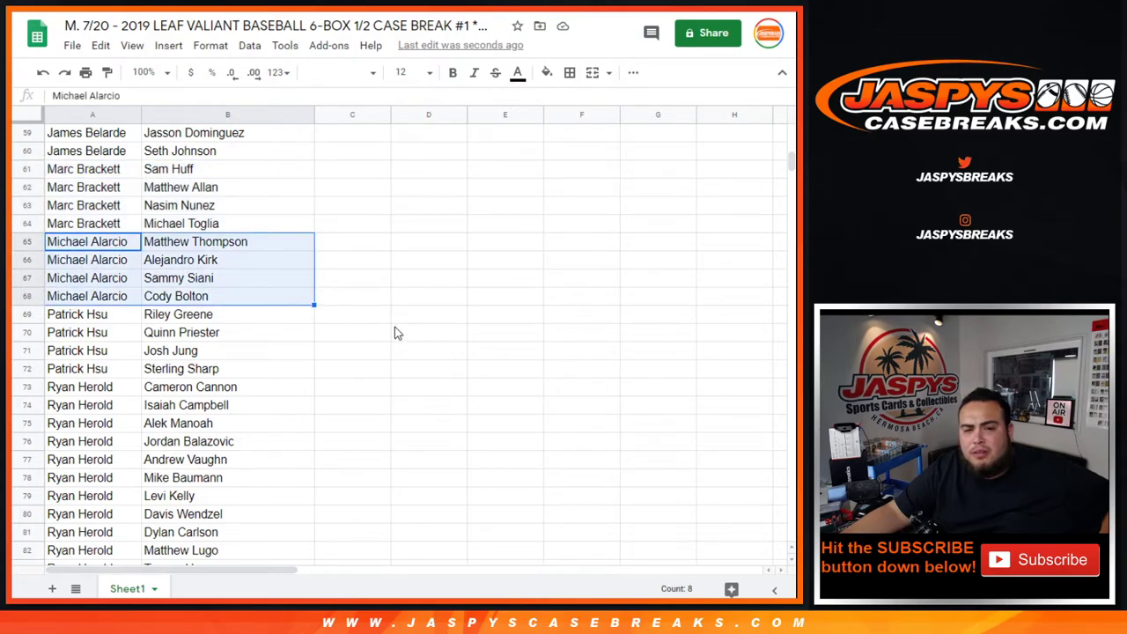
{"action": "scroll", "coordinate": [335, 304], "scroll_direction": "down", "scroll_amount": 2}
{"action": "left_click_drag", "start_coordinate": [88, 227], "coordinate": [227, 284]}
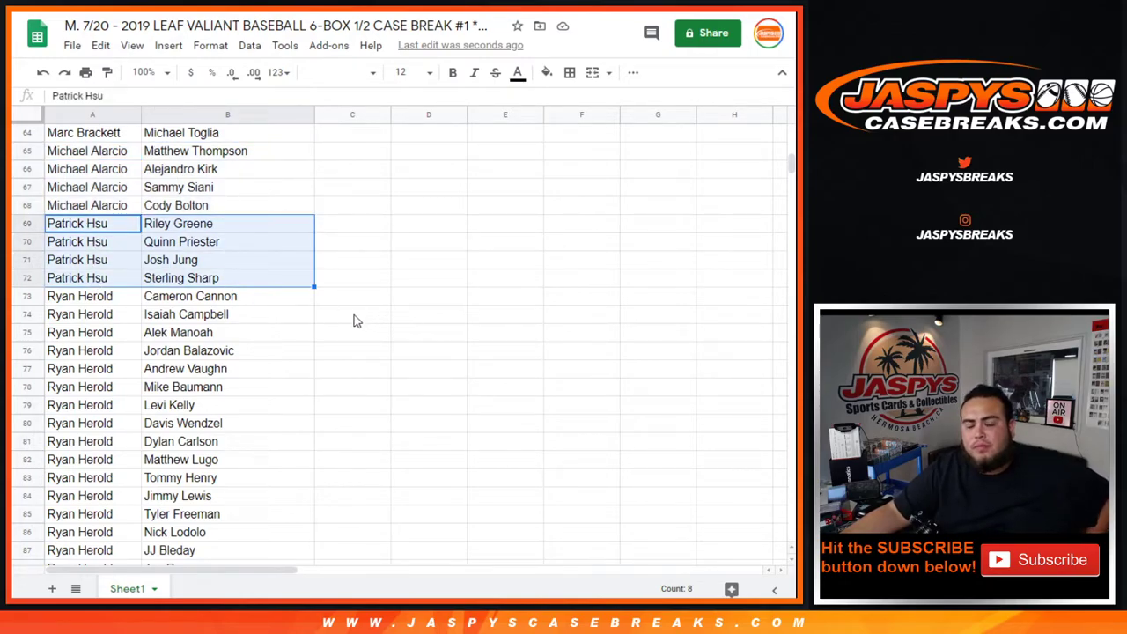
Step: Review the last customers' assigned players by selecting A73:B92, including the asterisked entries, and A93:B104
{"action": "scroll", "coordinate": [356, 321], "scroll_direction": "down", "scroll_amount": 1}
{"action": "scroll", "coordinate": [355, 320], "scroll_direction": "down", "scroll_amount": 1}
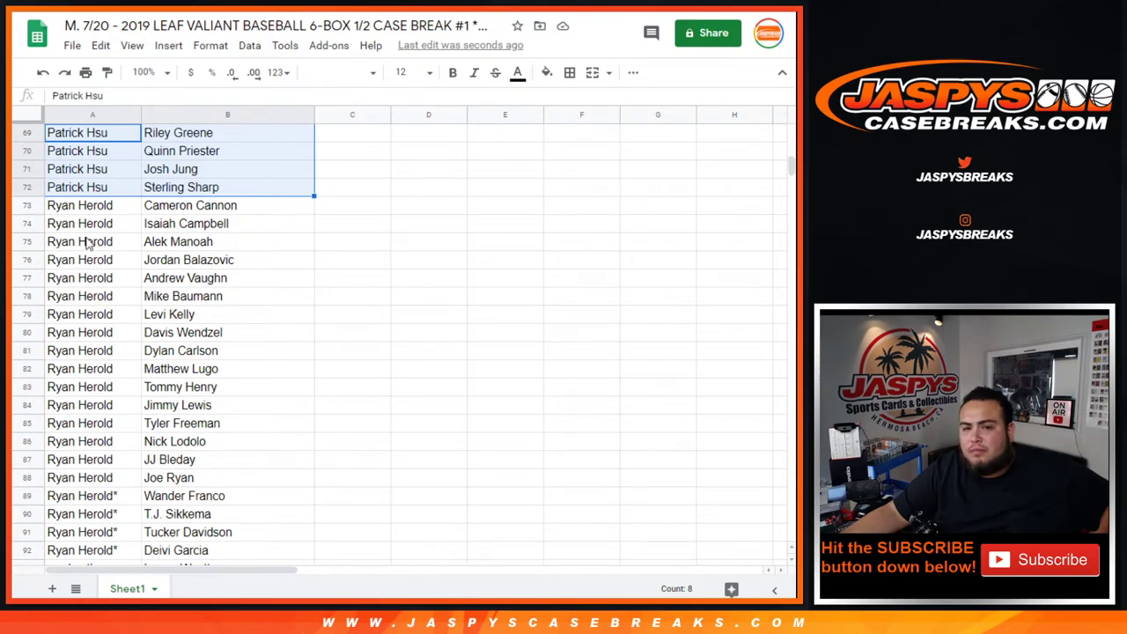
{"action": "left_click_drag", "start_coordinate": [80, 211], "coordinate": [251, 464]}
{"action": "scroll", "coordinate": [176, 264], "scroll_direction": "down", "scroll_amount": 2}
{"action": "scroll", "coordinate": [342, 382], "scroll_direction": "up", "scroll_amount": 1}
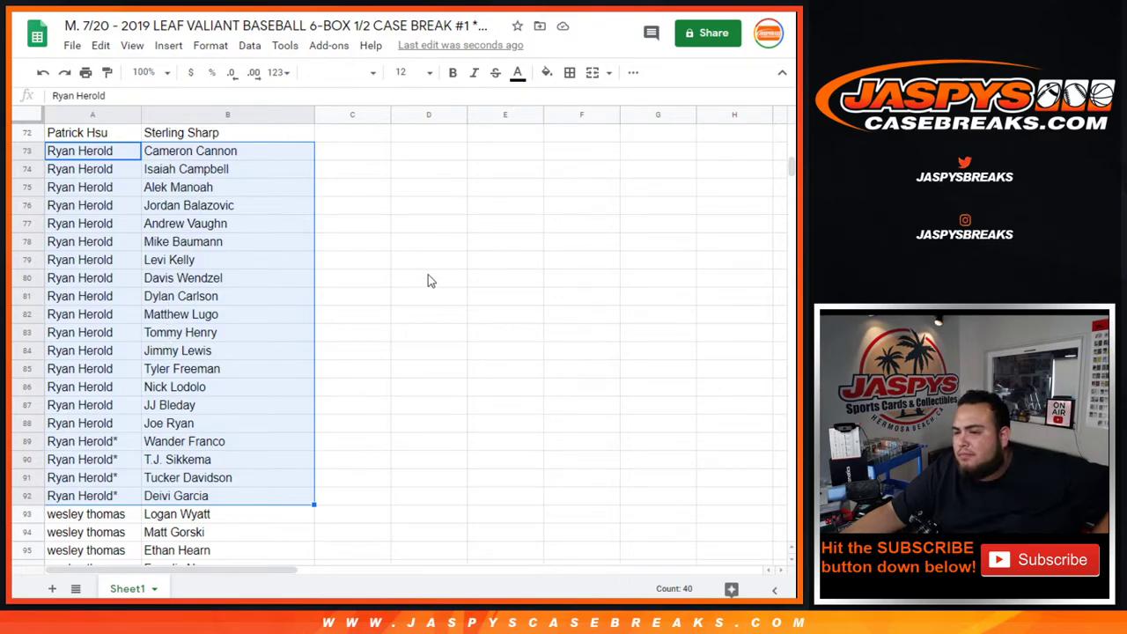
{"action": "scroll", "coordinate": [375, 313], "scroll_direction": "down", "scroll_amount": 3}
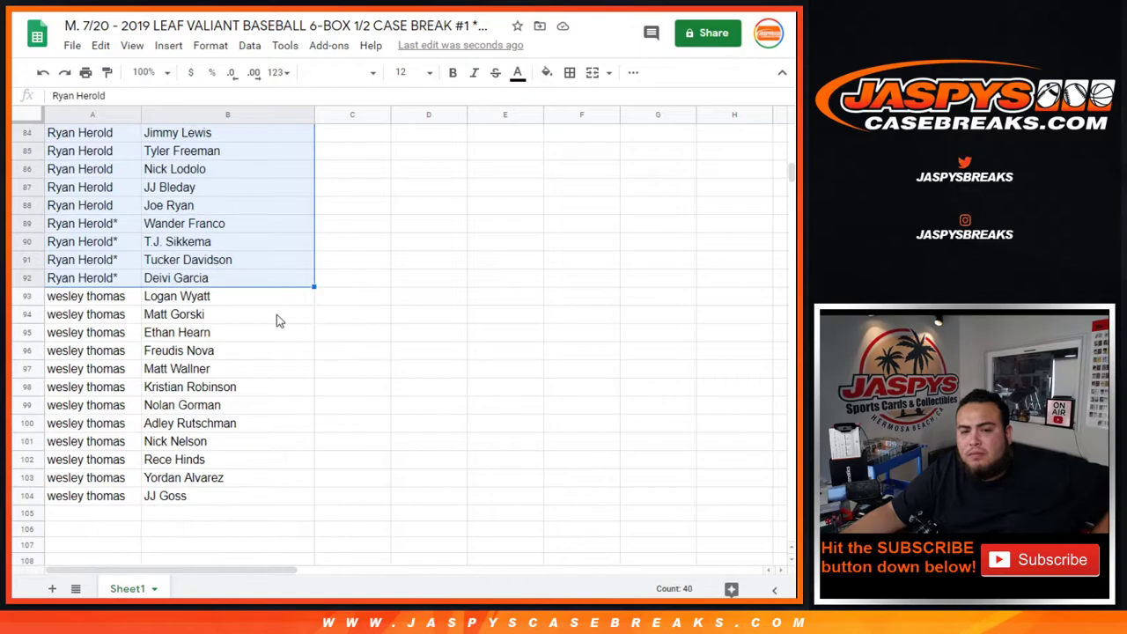
{"action": "left_click_drag", "start_coordinate": [104, 304], "coordinate": [262, 496]}
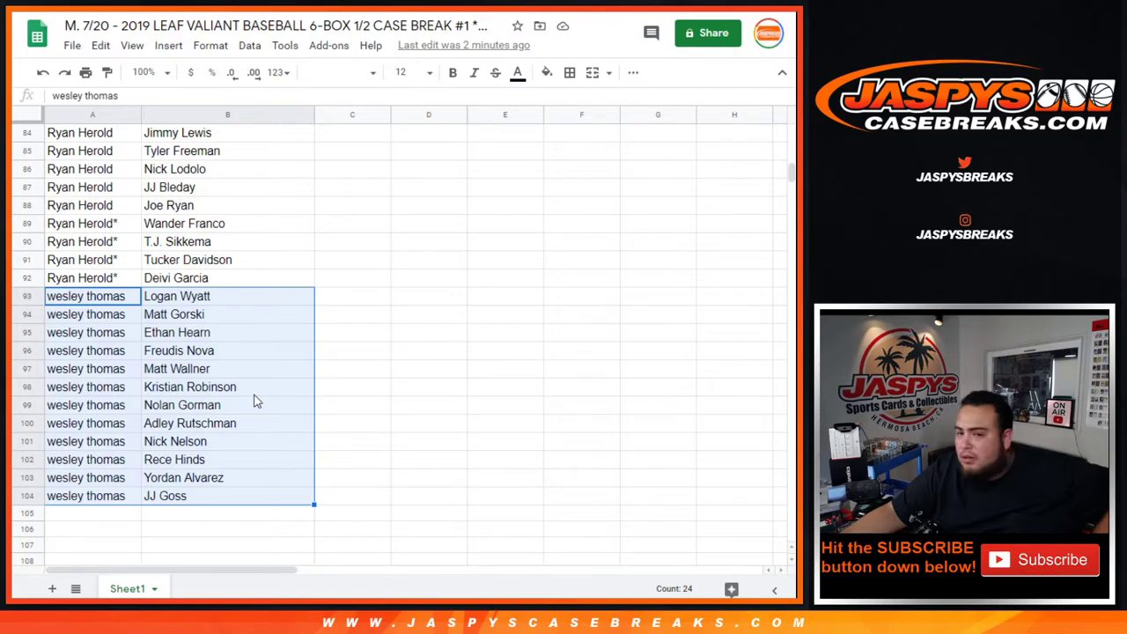
Step: Highlight the rows of Jasson Dominguez (59), Bobby Witt Jr. (56) and Wander Franco (89), and look through the list to its end
{"action": "scroll", "coordinate": [253, 401], "scroll_direction": "up", "scroll_amount": 20}
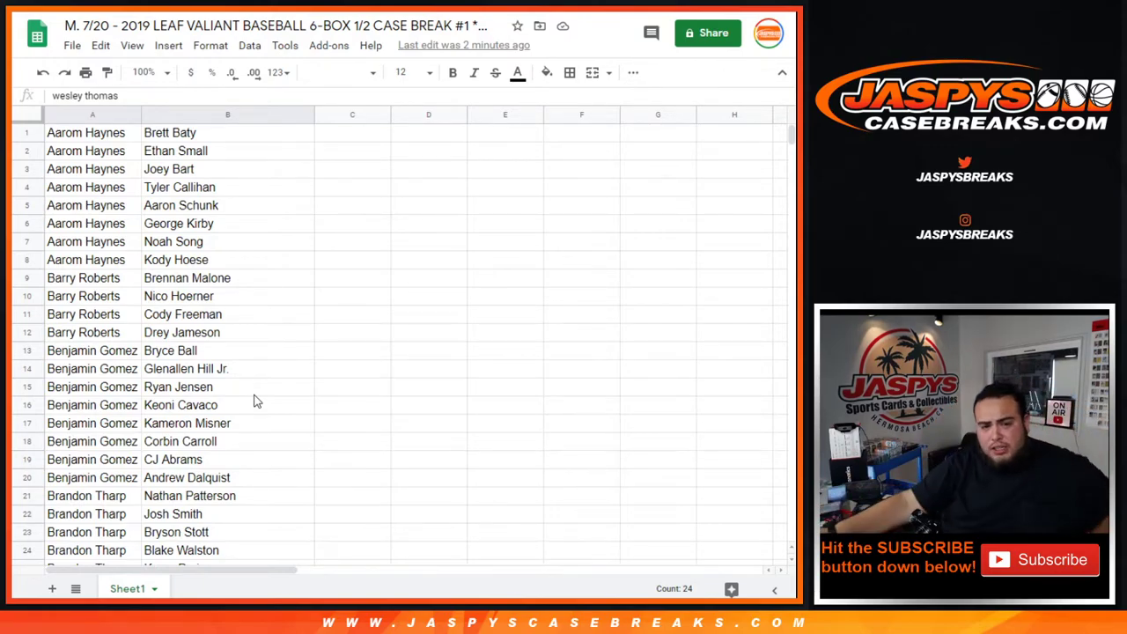
{"action": "scroll", "coordinate": [255, 357], "scroll_direction": "down", "scroll_amount": 6}
{"action": "scroll", "coordinate": [255, 356], "scroll_direction": "down", "scroll_amount": 3}
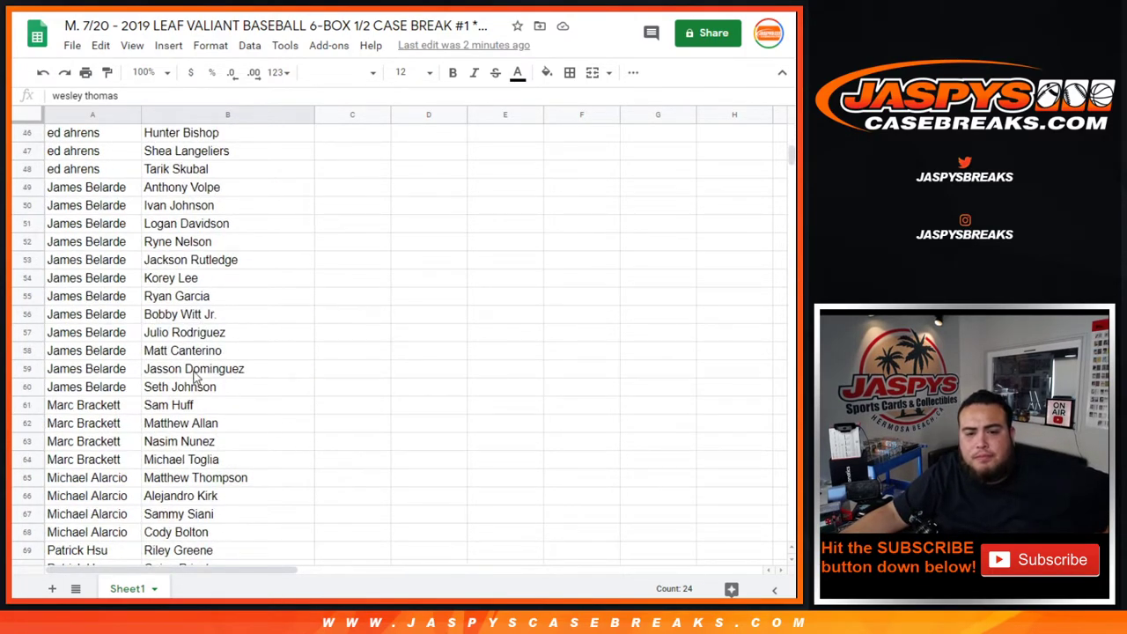
{"action": "left_click", "coordinate": [27, 368]}
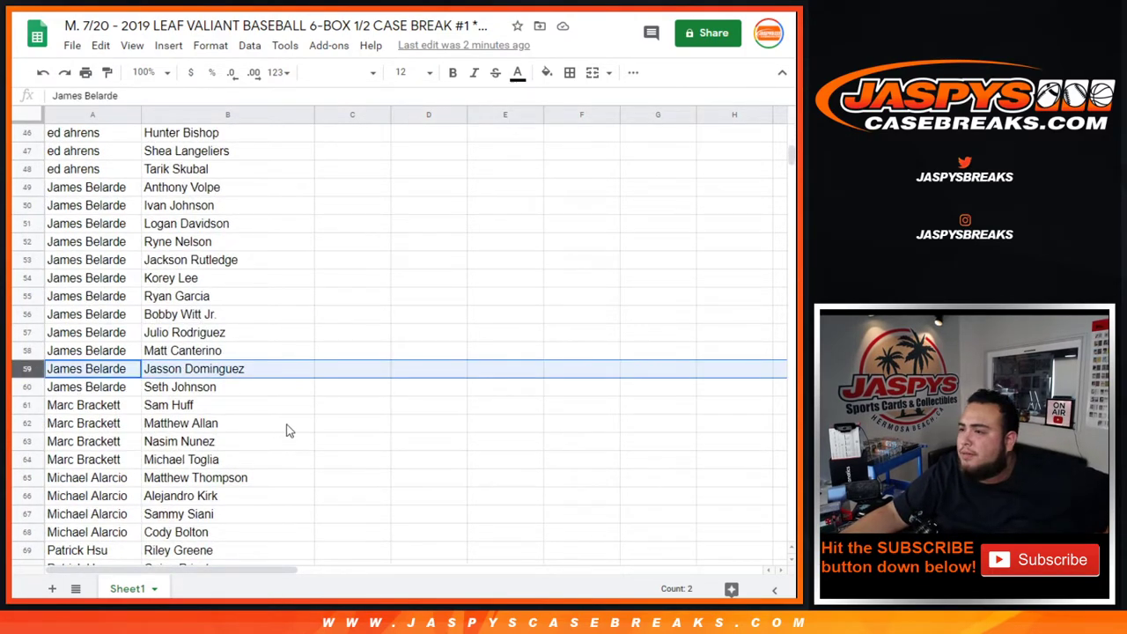
{"action": "left_click", "coordinate": [27, 314]}
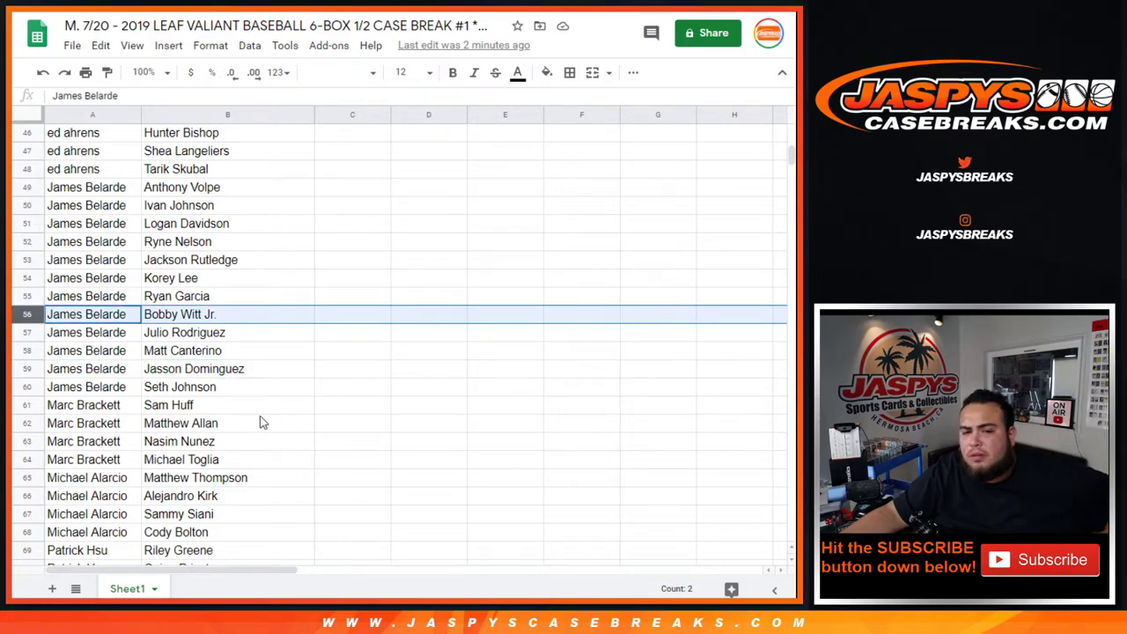
{"action": "scroll", "coordinate": [259, 423], "scroll_direction": "down", "scroll_amount": 8}
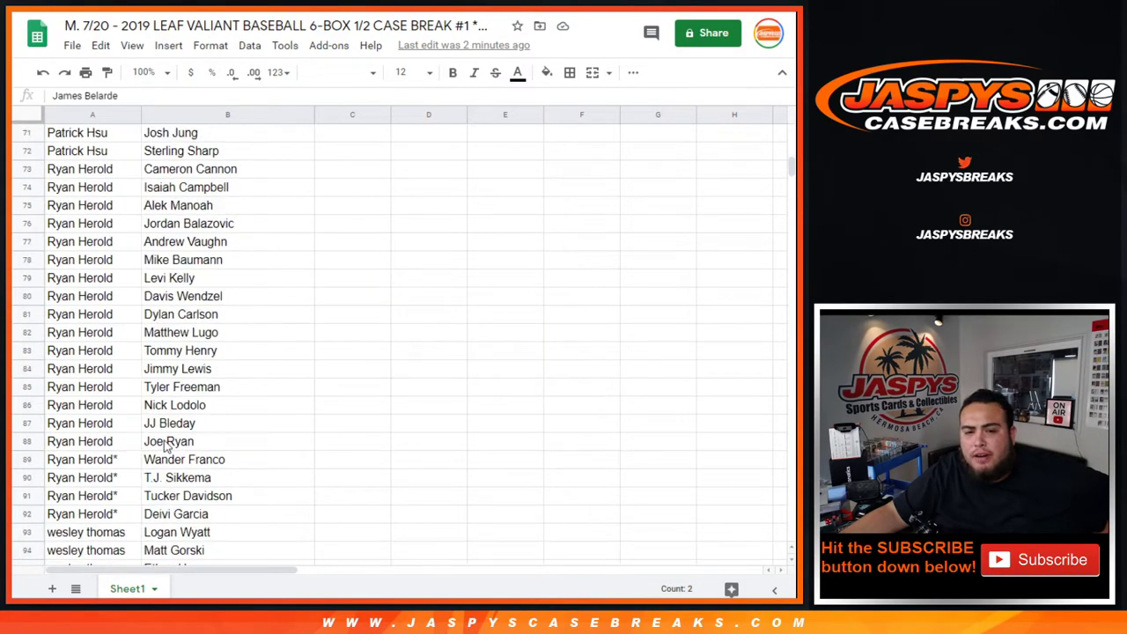
{"action": "left_click", "coordinate": [26, 459]}
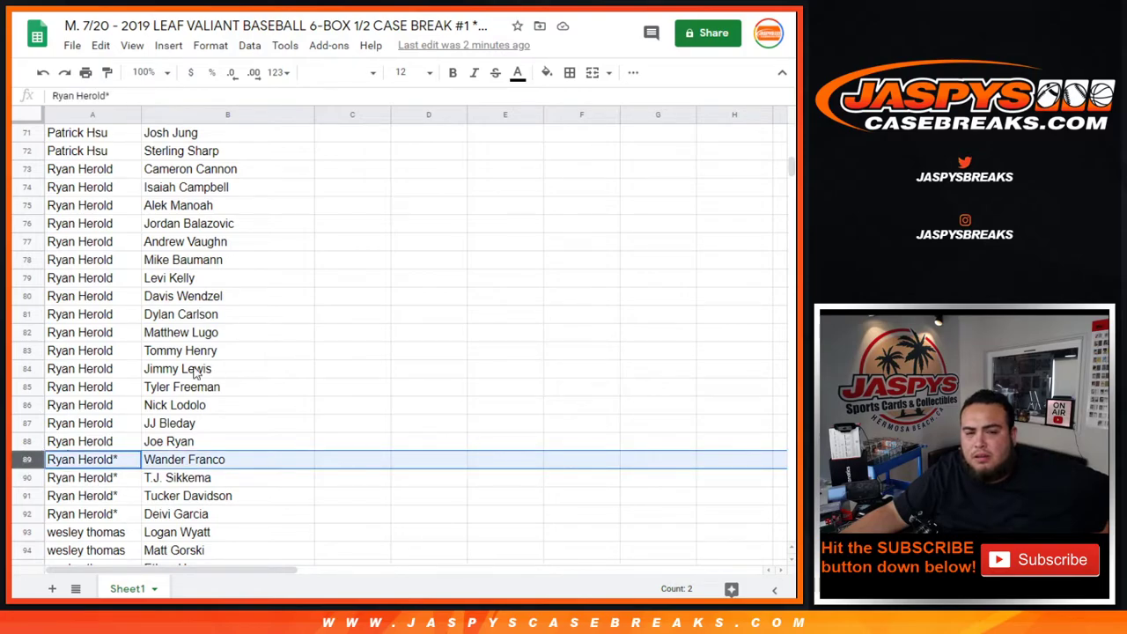
{"action": "scroll", "coordinate": [273, 377], "scroll_direction": "down", "scroll_amount": 4}
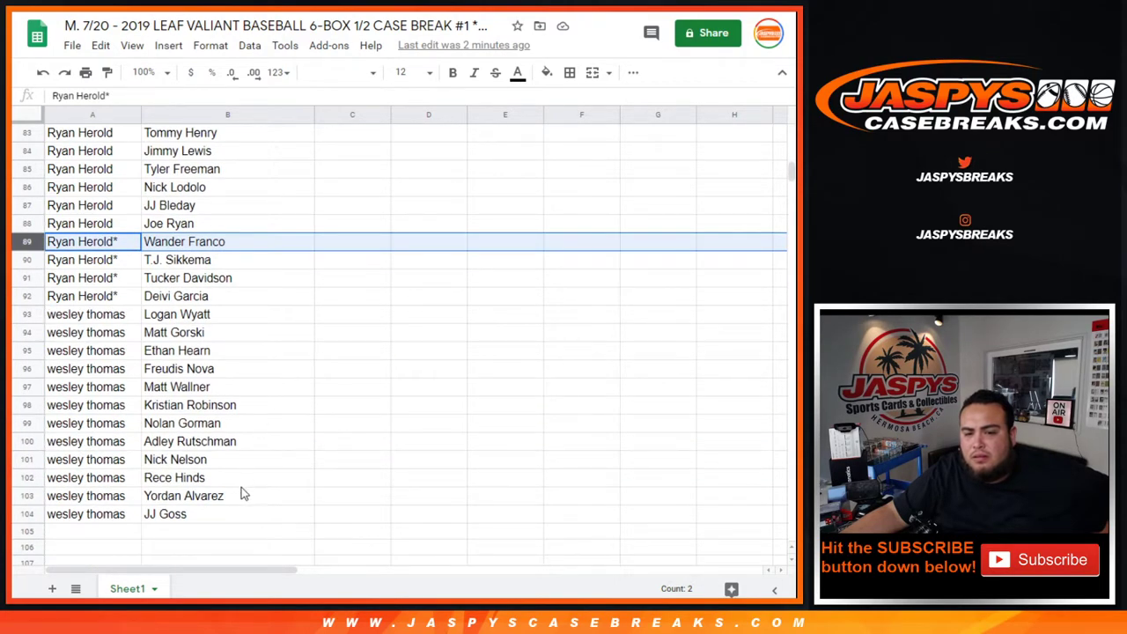
Step: Highlight the rows of Bryson Stott (23), Nick Quintana (30), Michael Busch (40) and Cristian Pache (35), and look over the remaining assignments
{"action": "scroll", "coordinate": [285, 483], "scroll_direction": "up", "scroll_amount": 20}
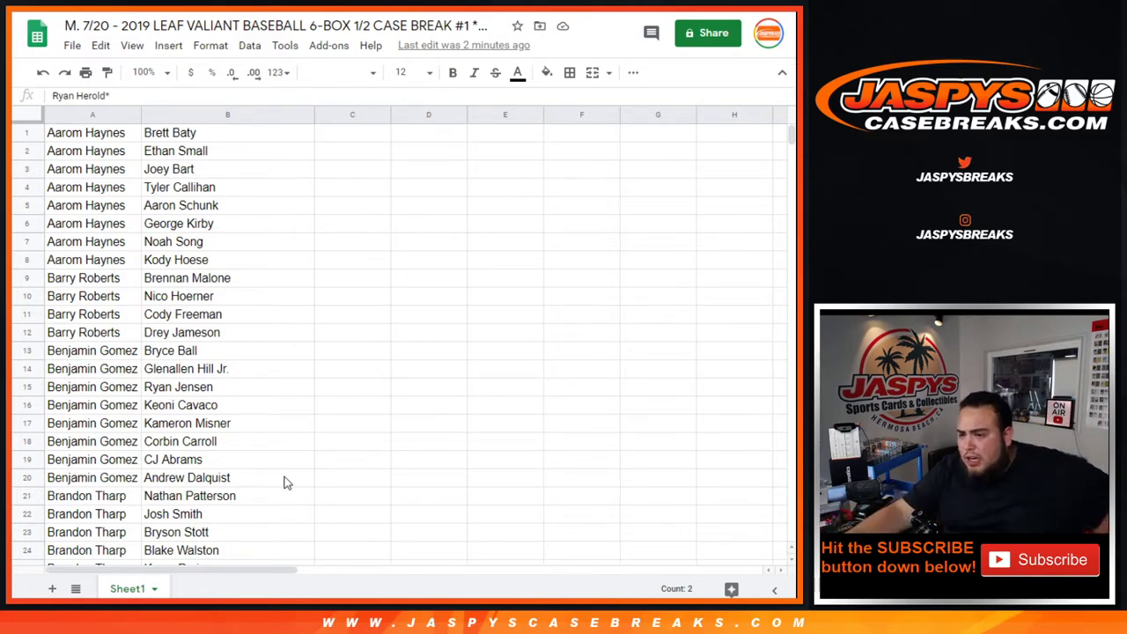
{"action": "scroll", "coordinate": [236, 405], "scroll_direction": "down", "scroll_amount": 3}
{"action": "scroll", "coordinate": [234, 402], "scroll_direction": "down", "scroll_amount": 2}
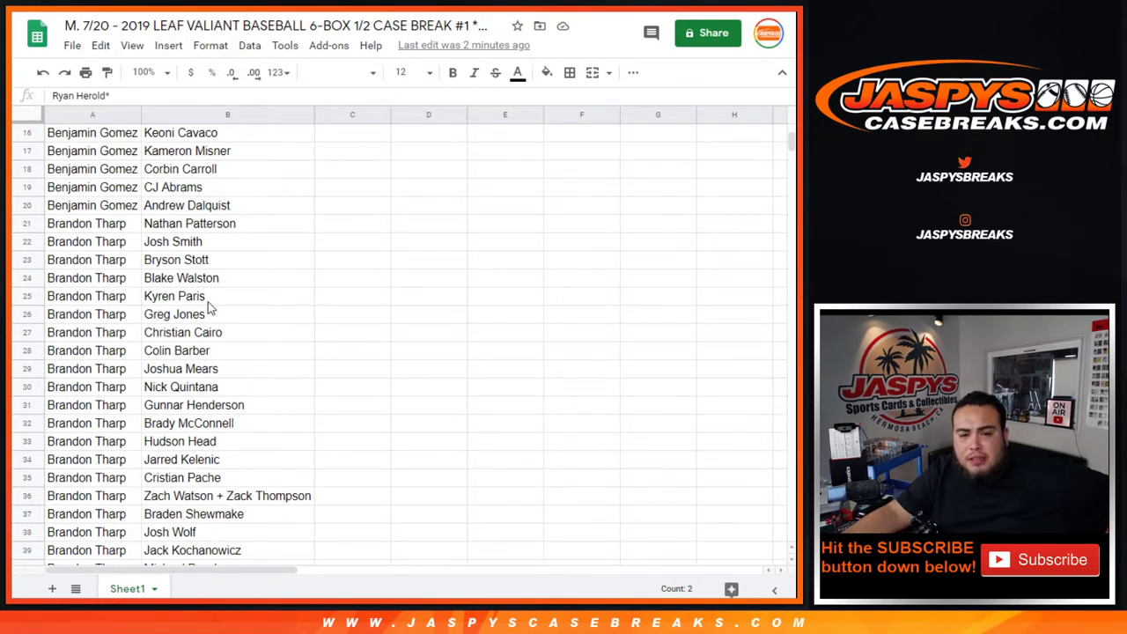
{"action": "left_click", "coordinate": [27, 260]}
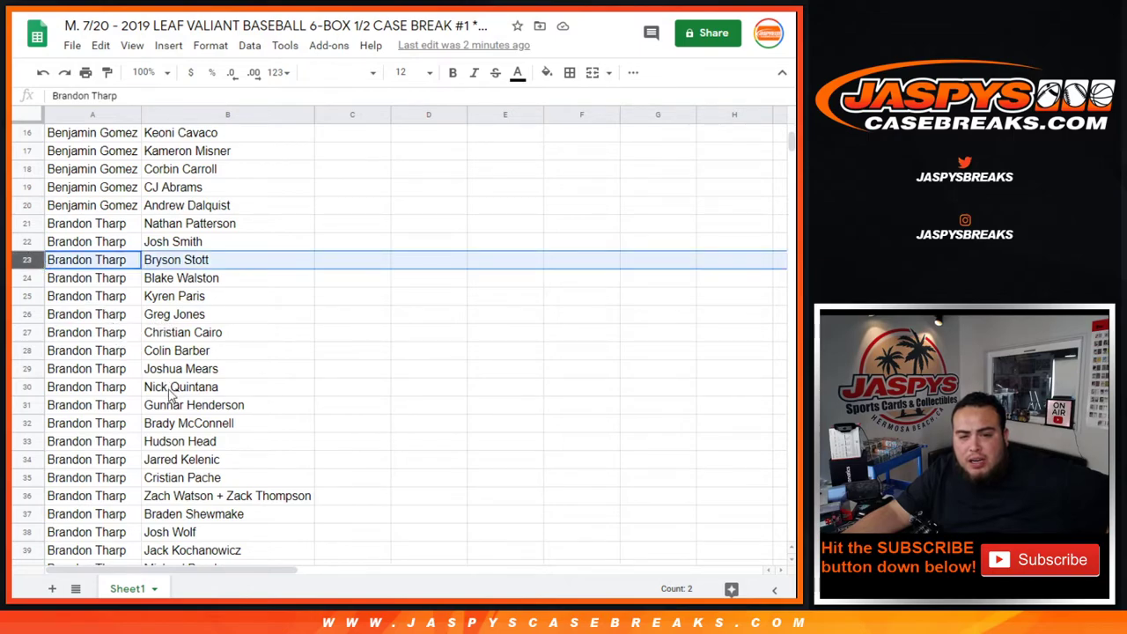
{"action": "left_click", "coordinate": [29, 387]}
{"action": "scroll", "coordinate": [234, 389], "scroll_direction": "down", "scroll_amount": 2}
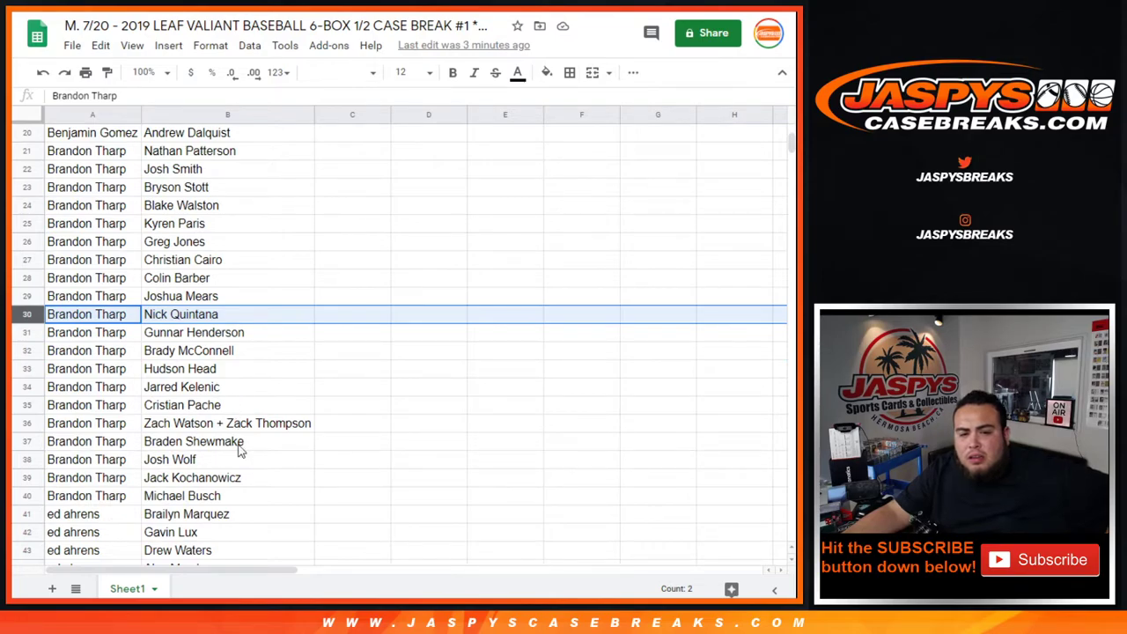
{"action": "left_click", "coordinate": [31, 497]}
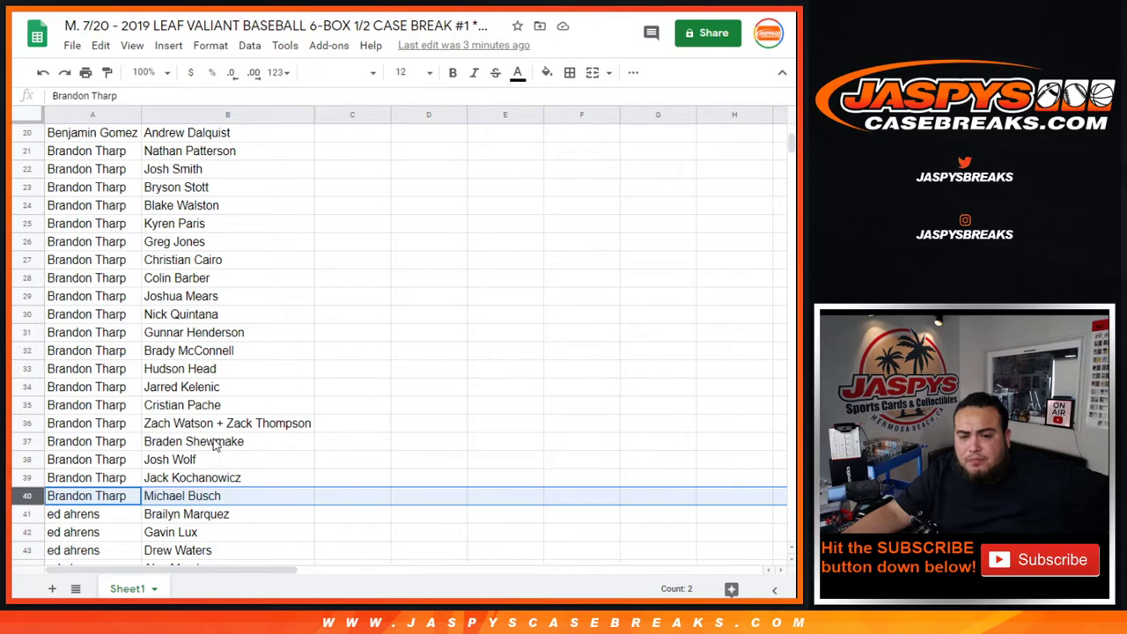
{"action": "left_click", "coordinate": [26, 406]}
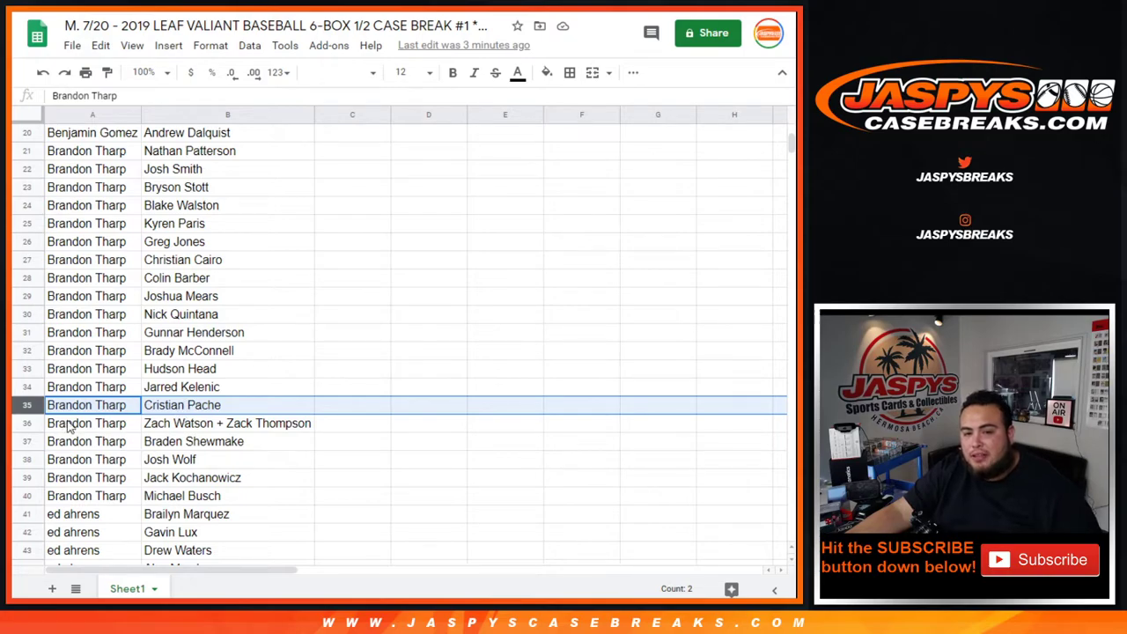
{"action": "scroll", "coordinate": [235, 429], "scroll_direction": "down", "scroll_amount": 10}
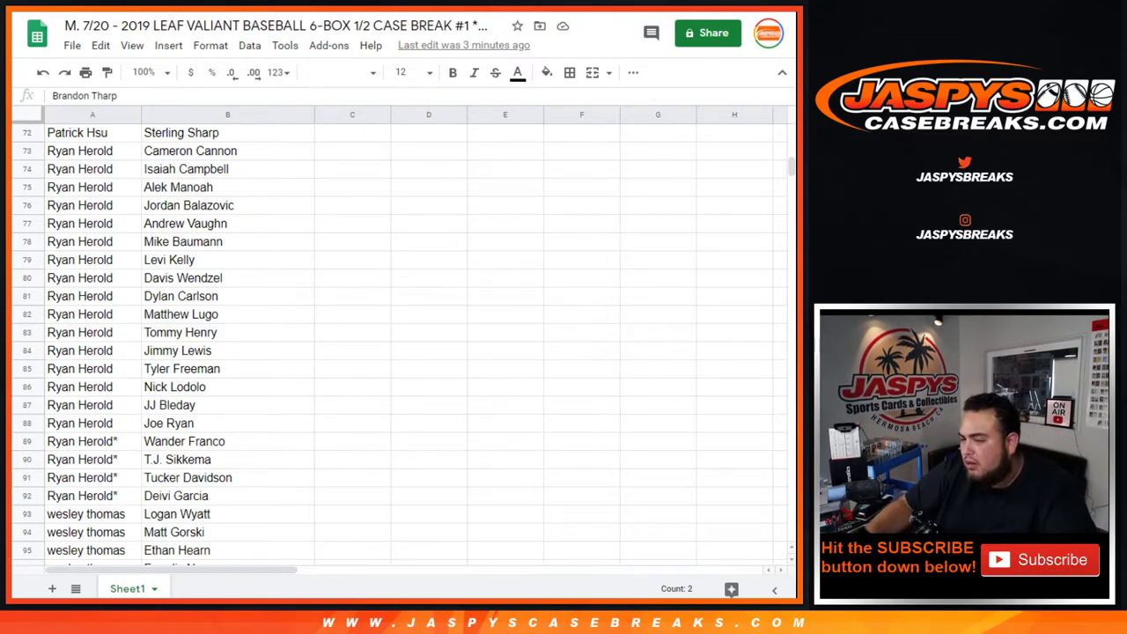
Step: Sort the sheet A → Z by the player names in column B
{"action": "scroll", "coordinate": [300, 231], "scroll_direction": "up", "scroll_amount": 15}
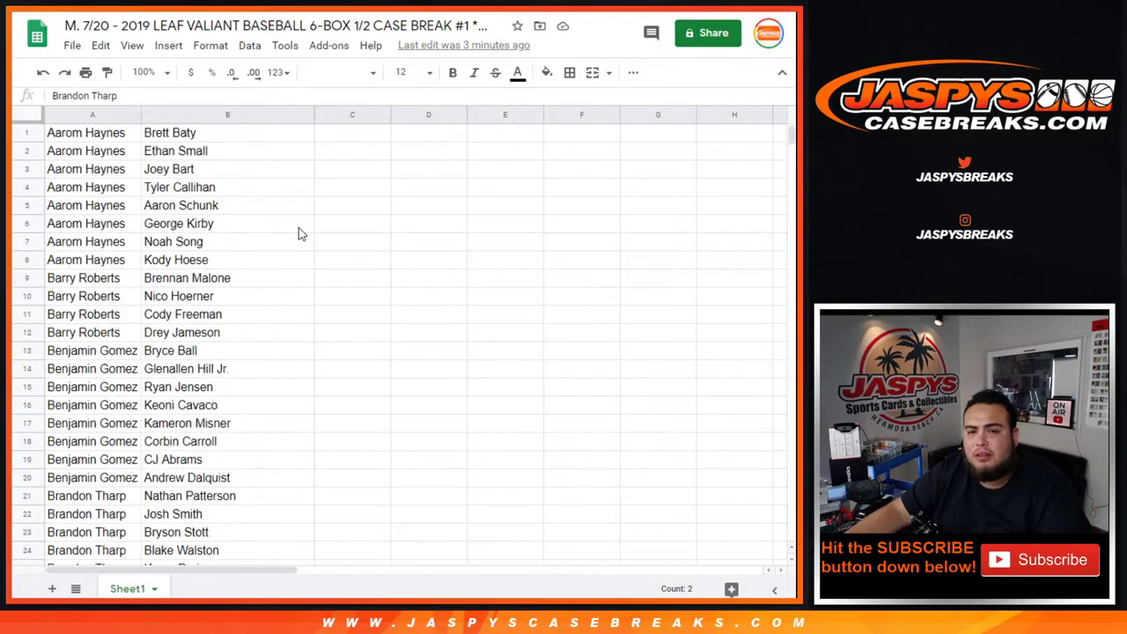
{"action": "left_click", "coordinate": [303, 118]}
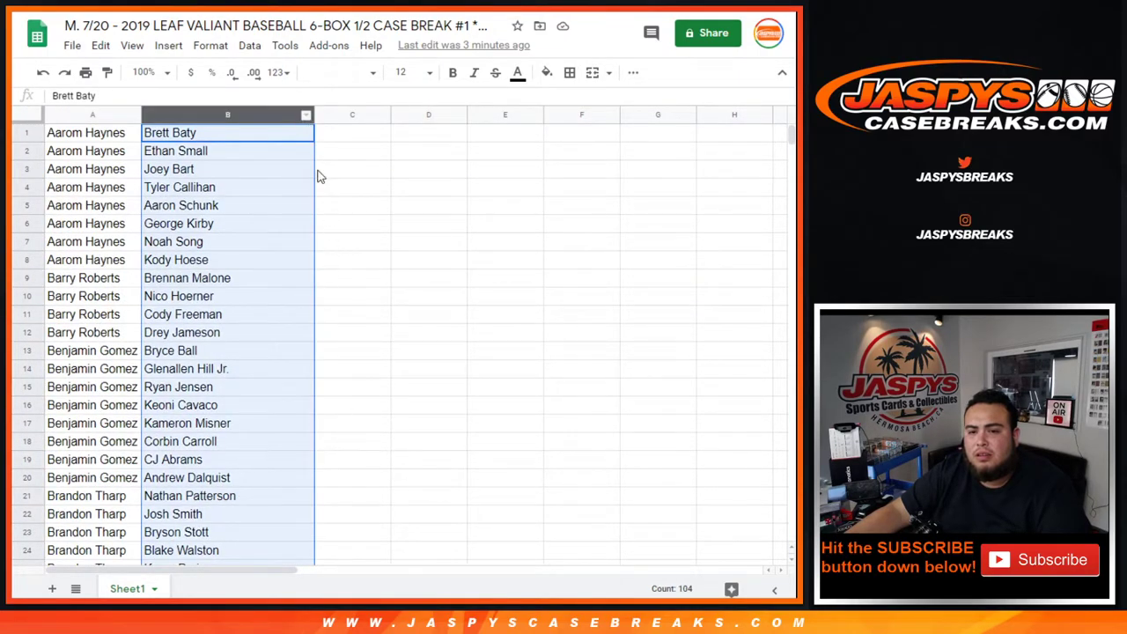
{"action": "left_click", "coordinate": [307, 115]}
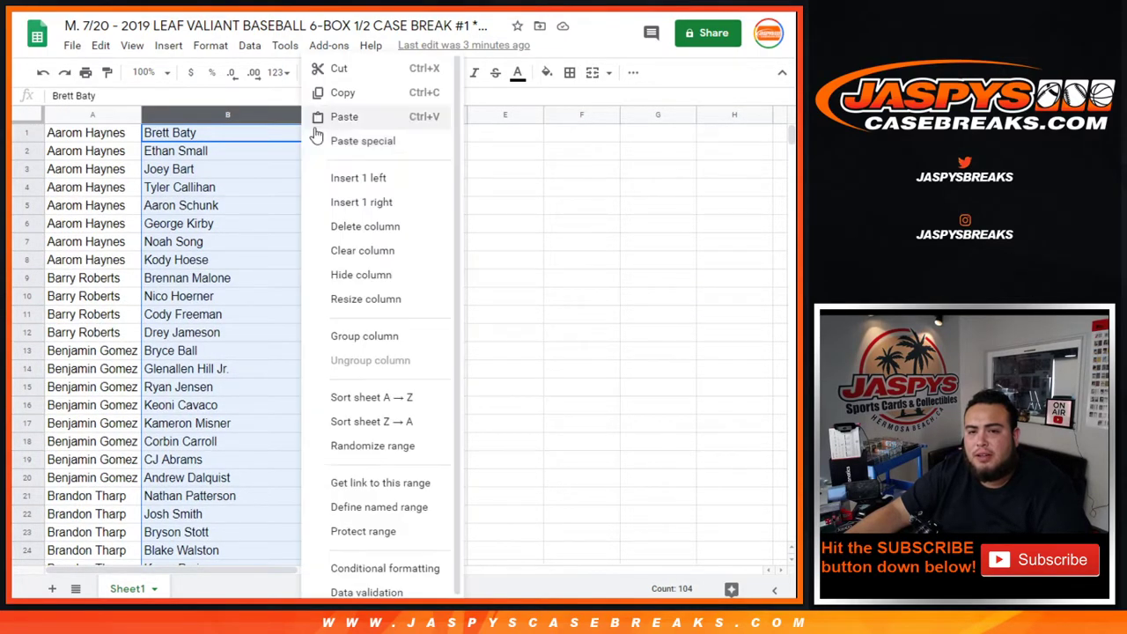
{"action": "left_click", "coordinate": [394, 401]}
Step: Apply all borders to the whole customer and player list, A1:B104, and center its text horizontally
{"action": "left_click_drag", "start_coordinate": [107, 135], "coordinate": [273, 337]}
{"action": "scroll", "coordinate": [251, 364], "scroll_direction": "down", "scroll_amount": 6}
{"action": "scroll", "coordinate": [255, 370], "scroll_direction": "down", "scroll_amount": 15}
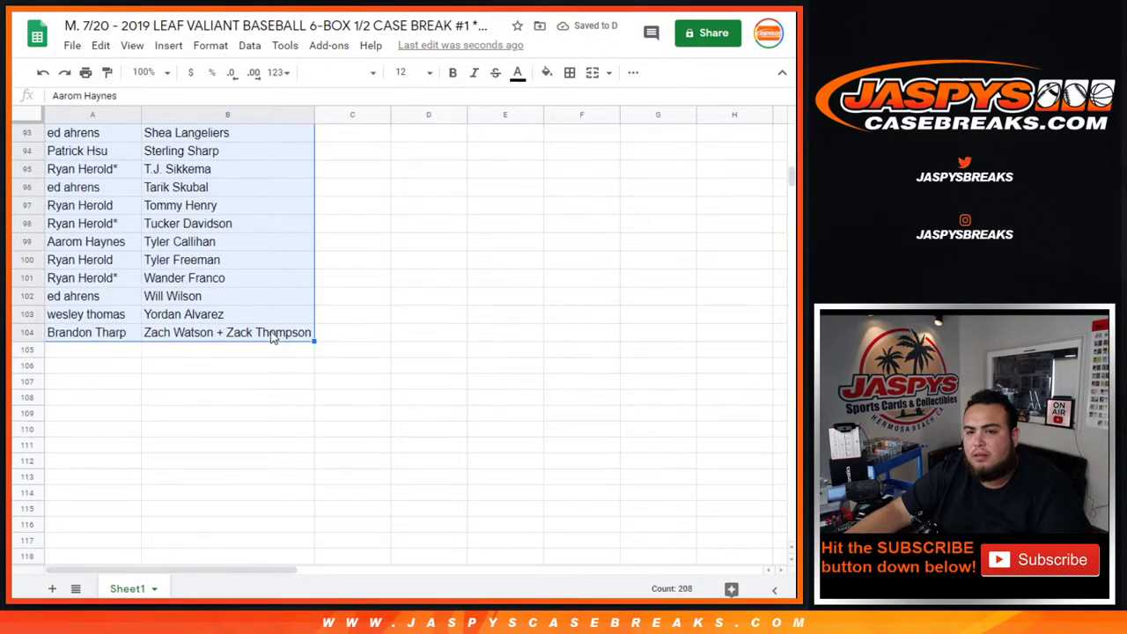
{"action": "left_click", "coordinate": [570, 72]}
{"action": "left_click", "coordinate": [577, 102]}
{"action": "left_click", "coordinate": [633, 73]}
{"action": "left_click", "coordinate": [407, 100]}
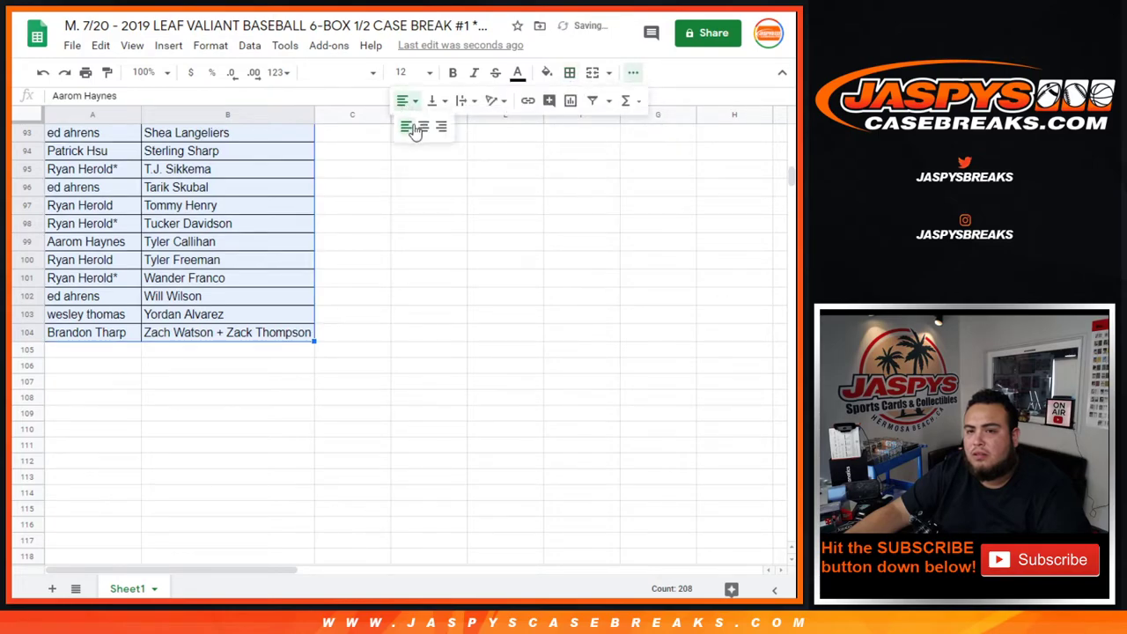
{"action": "left_click", "coordinate": [423, 127]}
Step: Set up the current sheet for printing in portrait orientation with the workbook title in the header
{"action": "left_click", "coordinate": [85, 72]}
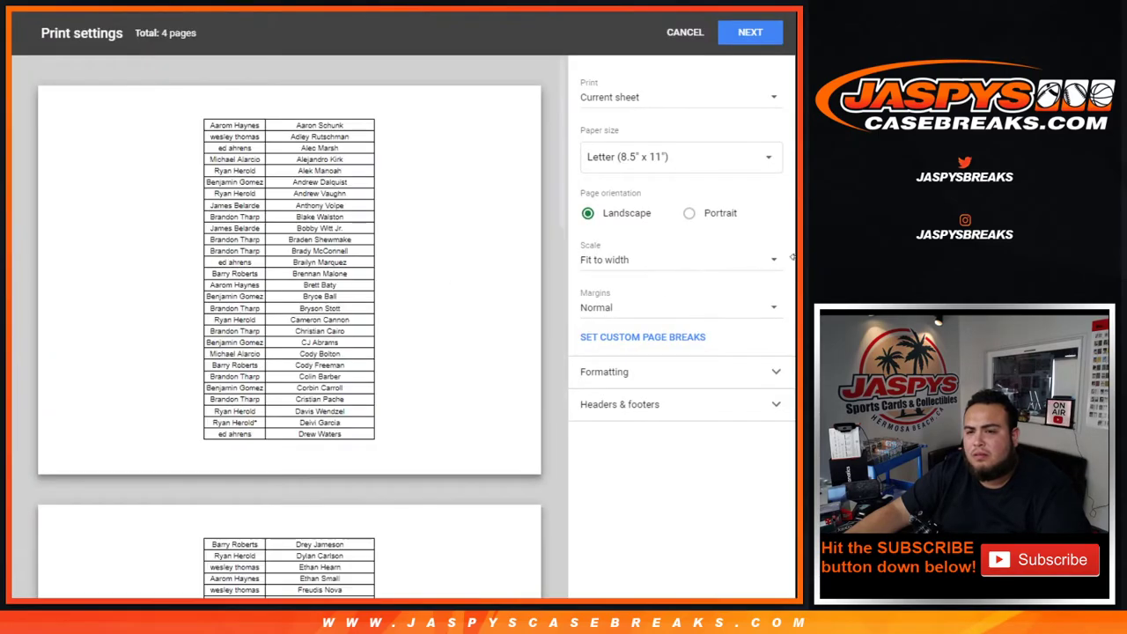
{"action": "left_click", "coordinate": [689, 212]}
{"action": "left_click", "coordinate": [641, 407]}
{"action": "left_click", "coordinate": [587, 463]}
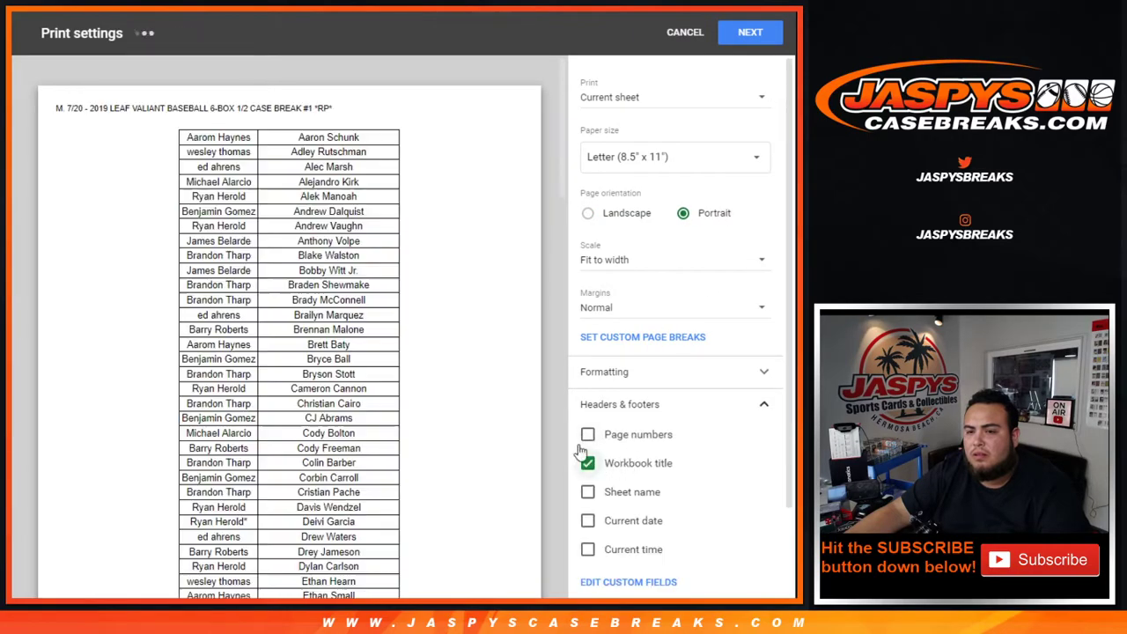
Step: Check the print preview through to its last page and send the list to the printer
{"action": "scroll", "coordinate": [503, 302], "scroll_direction": "down", "scroll_amount": 10}
{"action": "scroll", "coordinate": [509, 306], "scroll_direction": "down", "scroll_amount": 5}
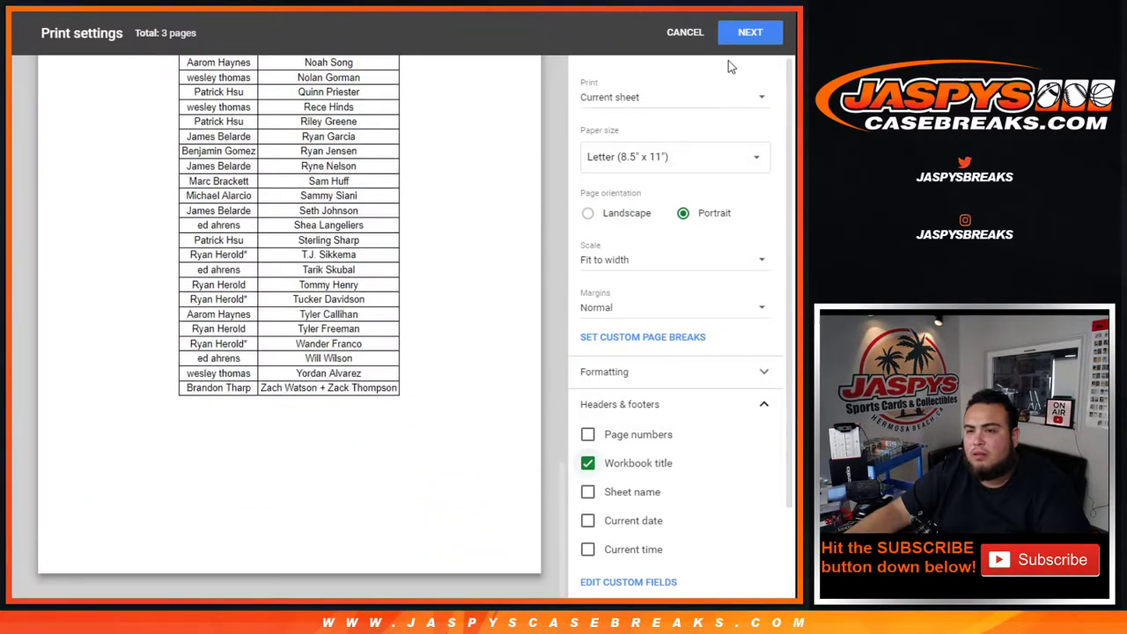
{"action": "left_click", "coordinate": [750, 33]}
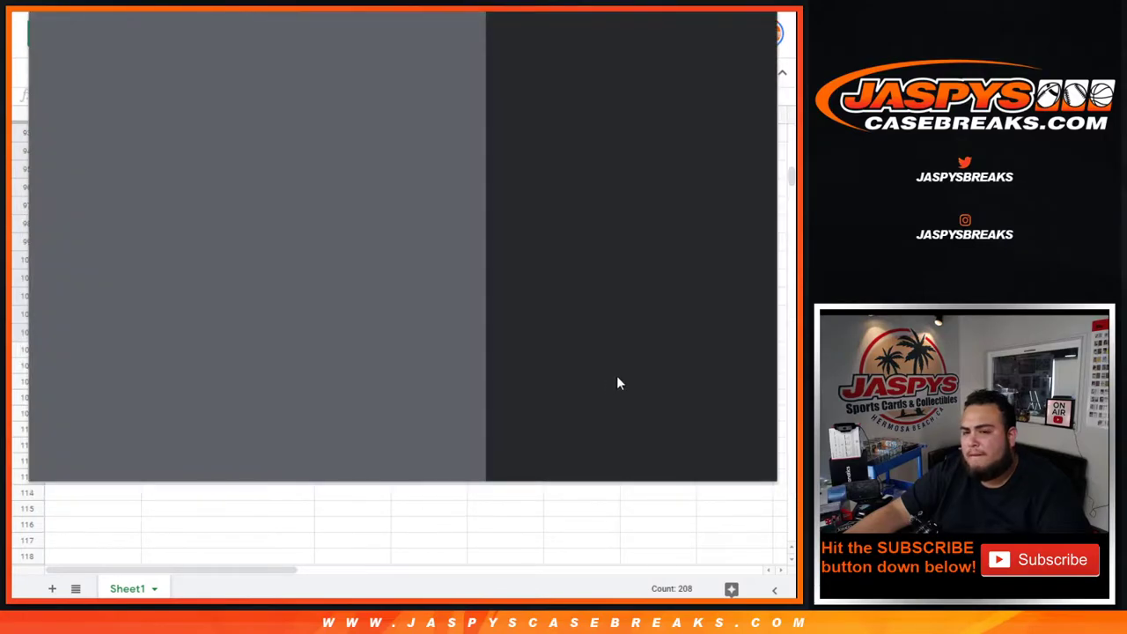
{"action": "left_click", "coordinate": [669, 458]}
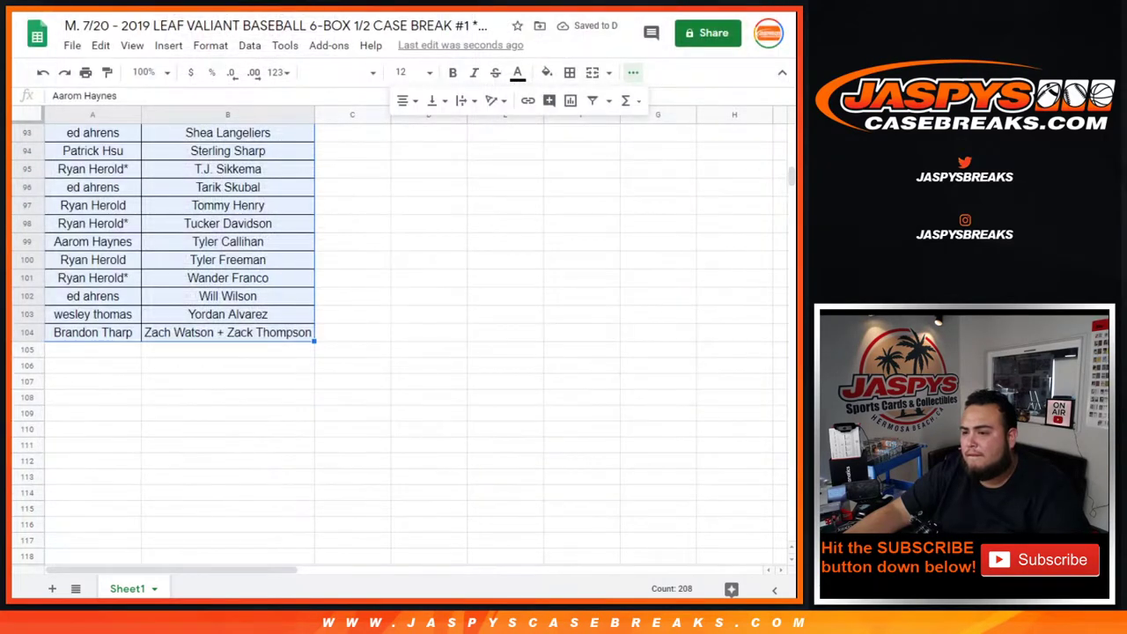